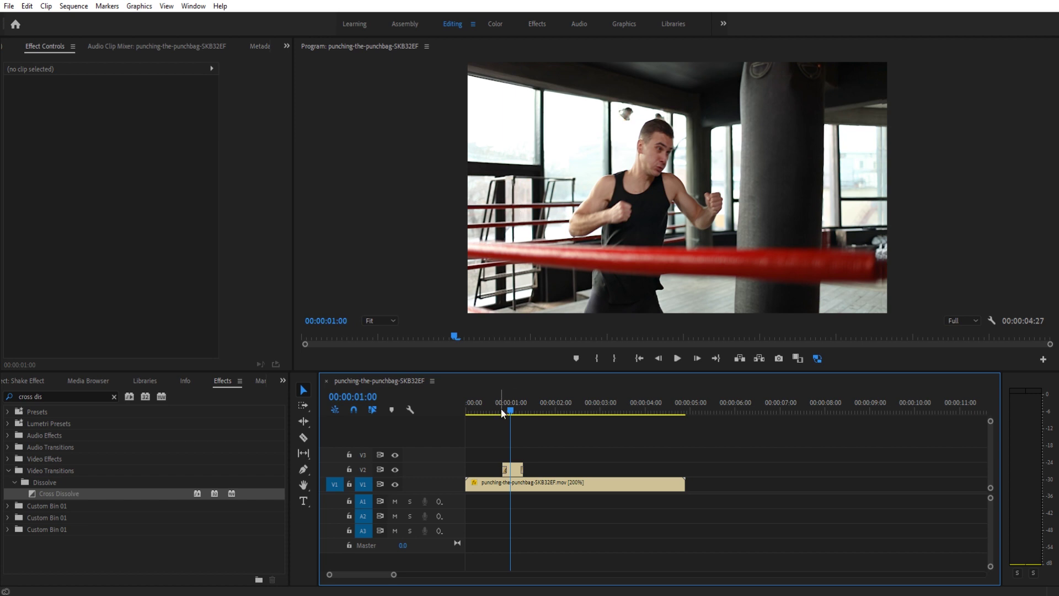
Hide the overlay track V2 and play the punch section of the boxing sequence to review the plain footage
left_click(485, 411)
left_click(394, 483)
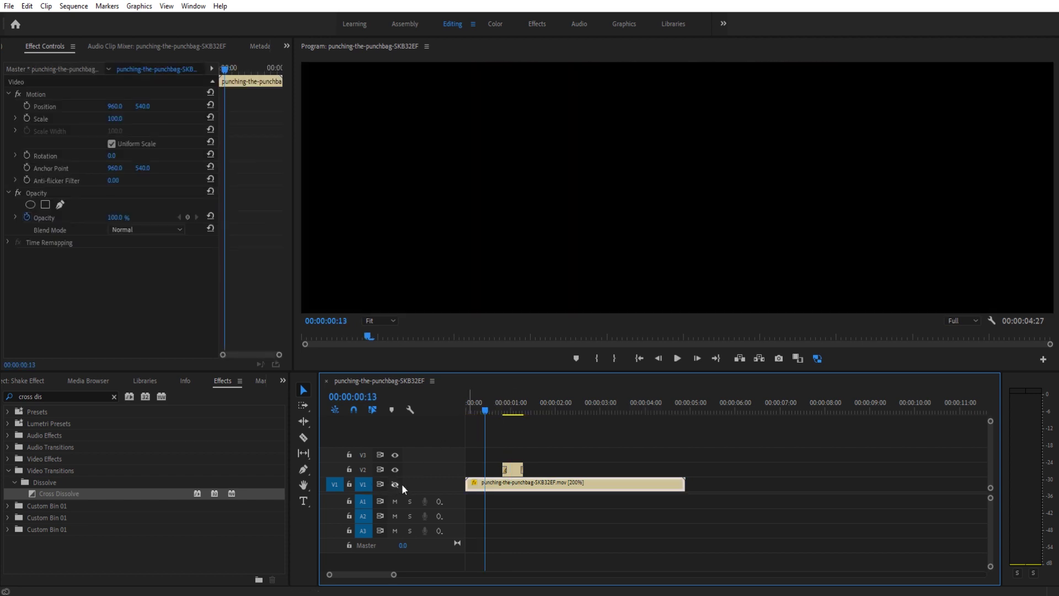
left_click(393, 483)
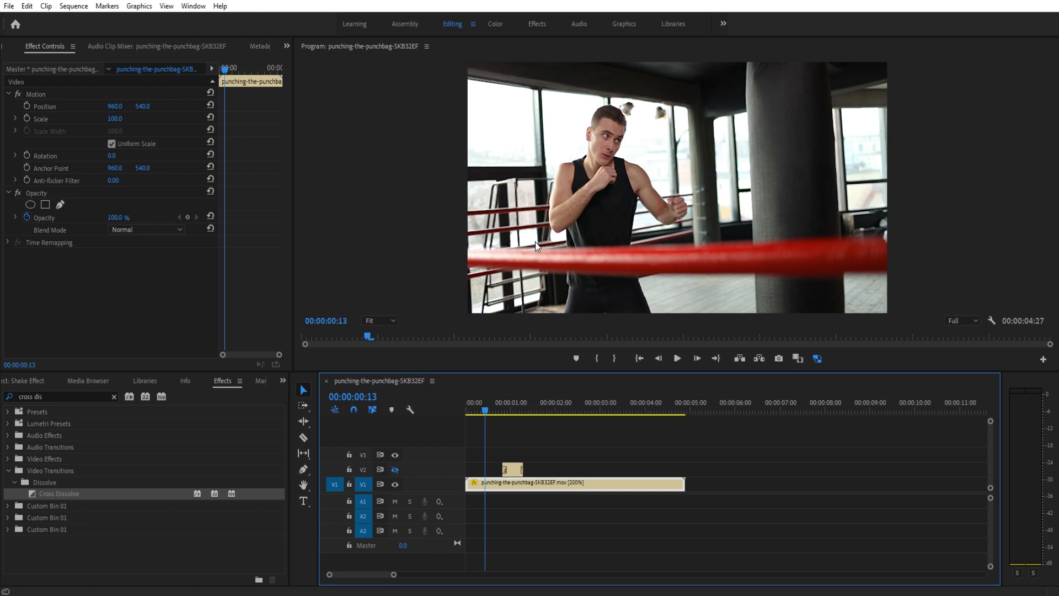
key("space")
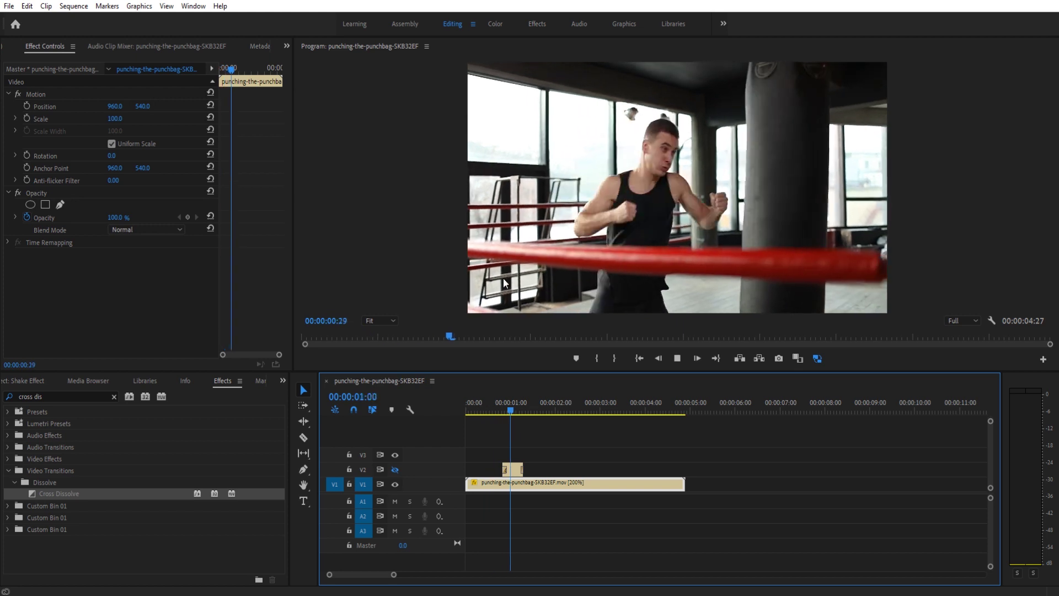
key("space")
left_click(480, 409)
key("space")
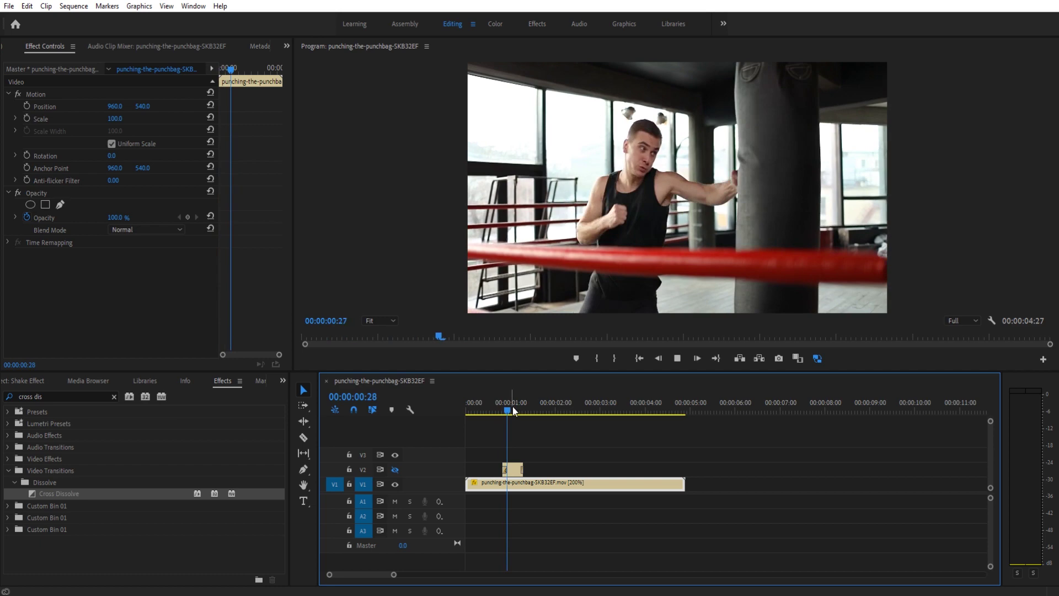
left_click_drag(515, 400, 484, 430)
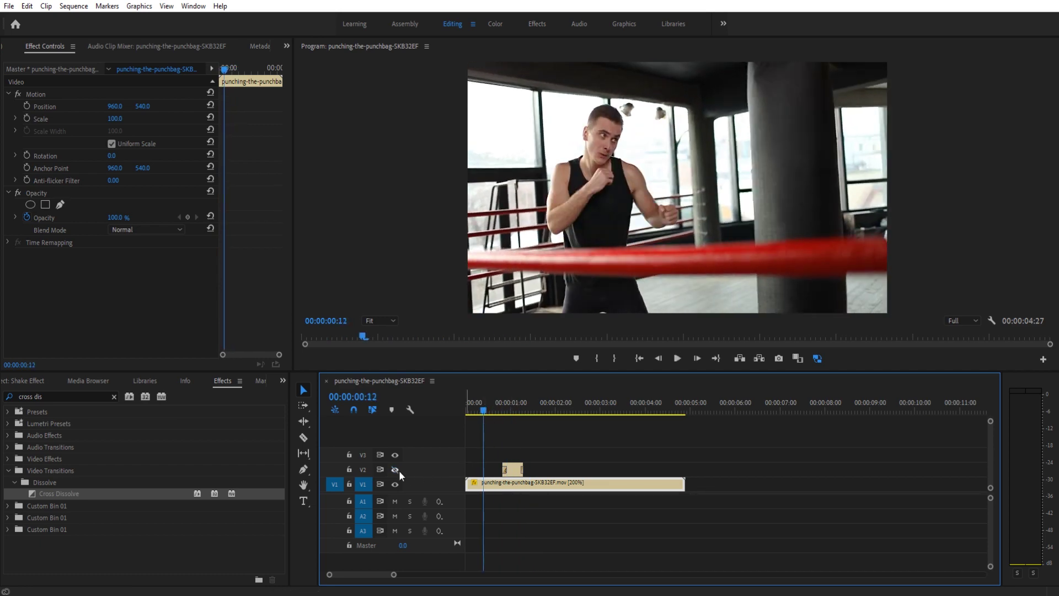
Show track V2 again and replay the punch section with the overlay, including in a maximized Program monitor
key("space")
key("space")
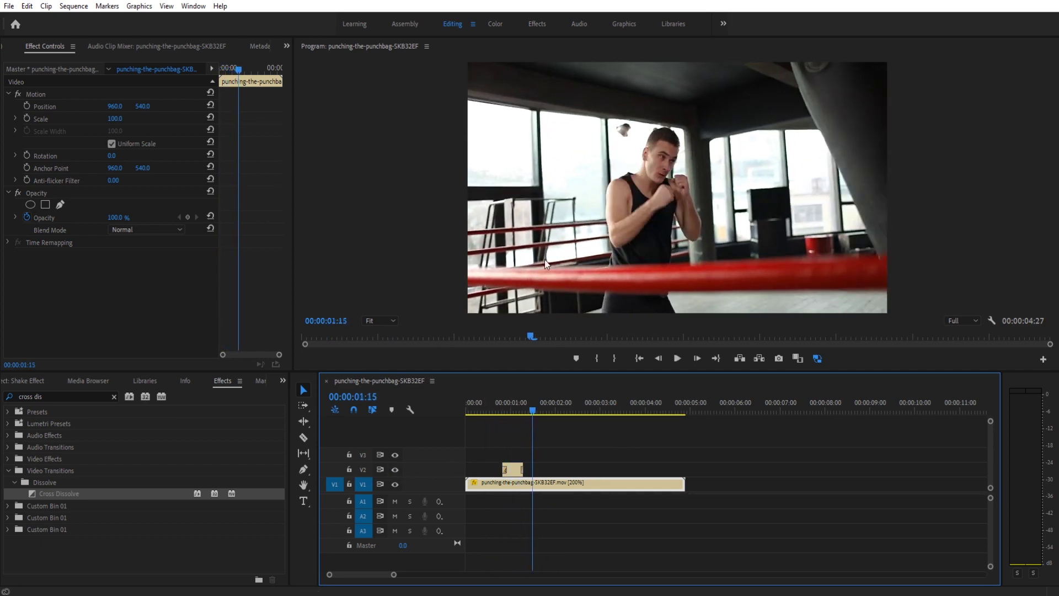
key("grave")
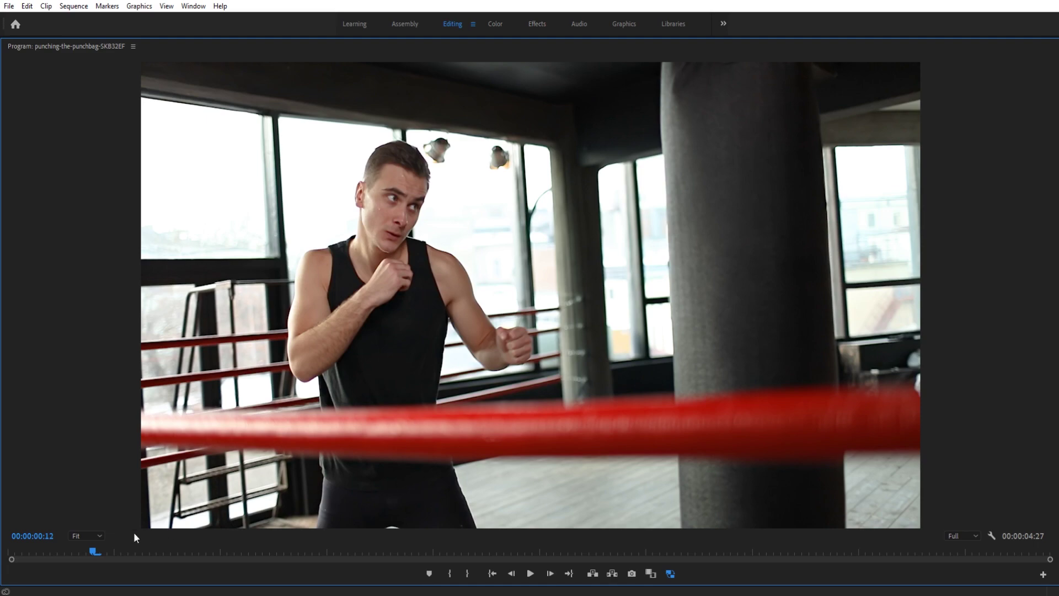
key("space")
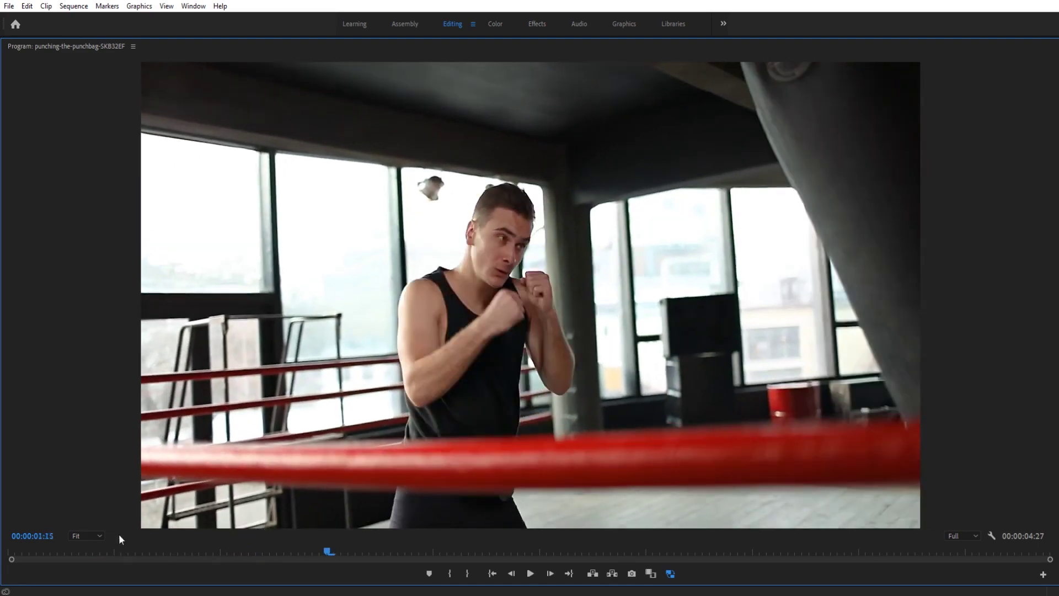
left_click(61, 549)
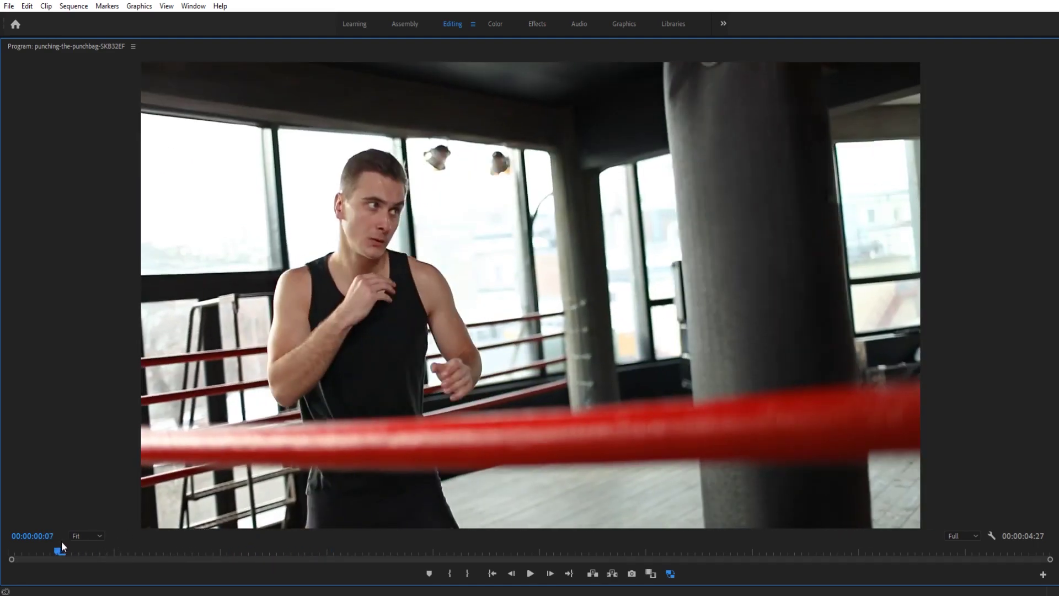
key("space")
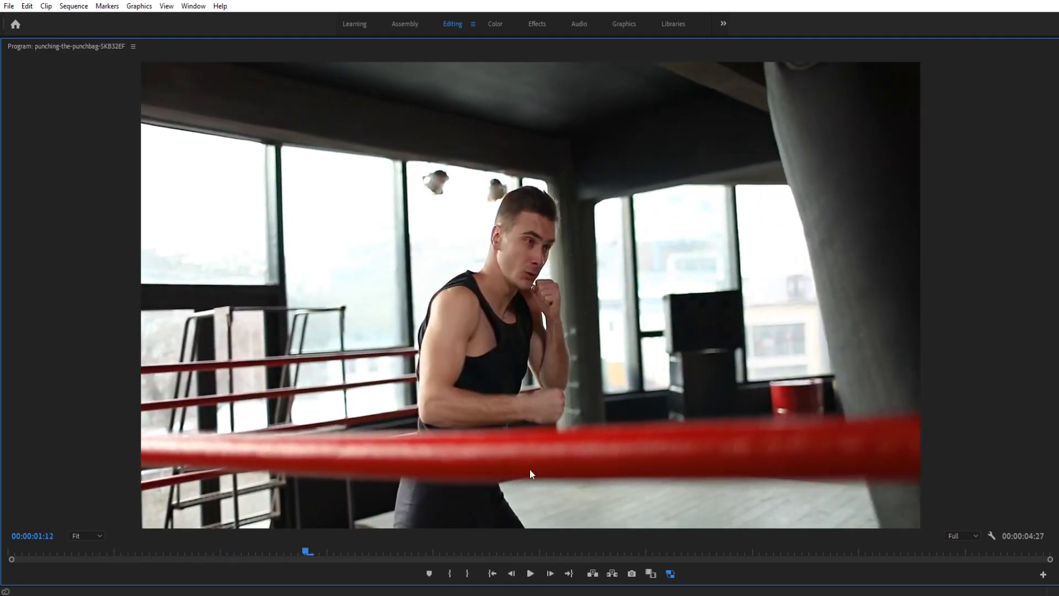
key("grave")
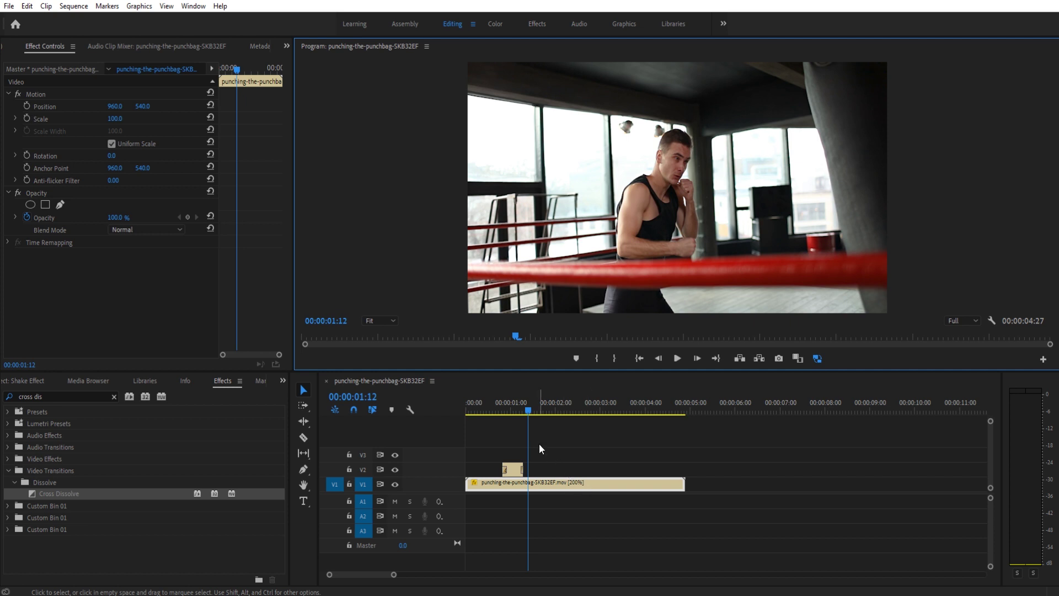
Close the open sequence and create a new sequence from the punching-the-punchbag source clip in the project
left_click(326, 381)
left_click(33, 379)
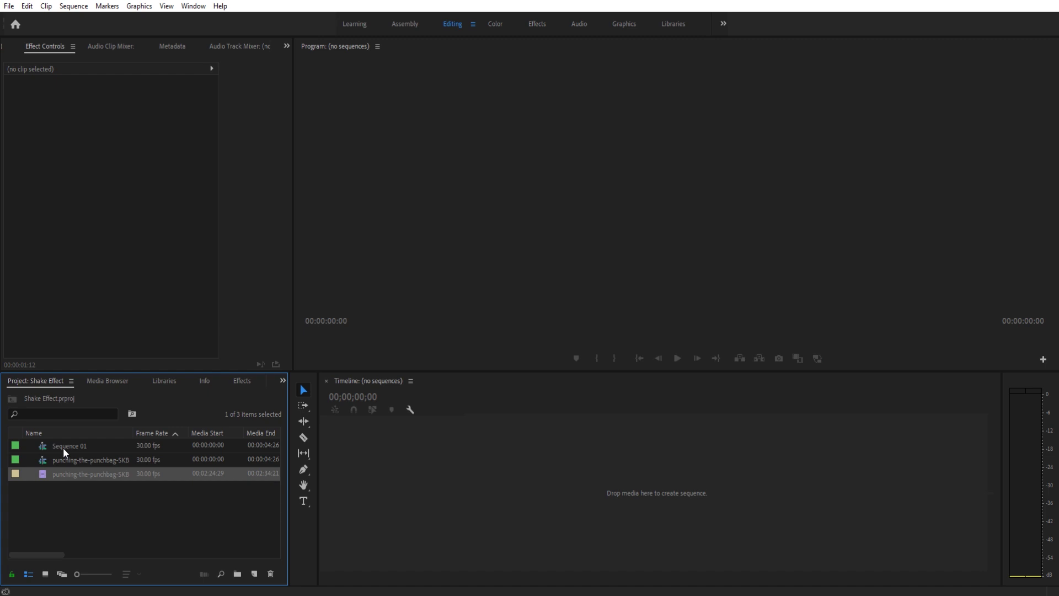
left_click(83, 459)
left_click(65, 474)
left_click_drag(65, 475, 523, 520)
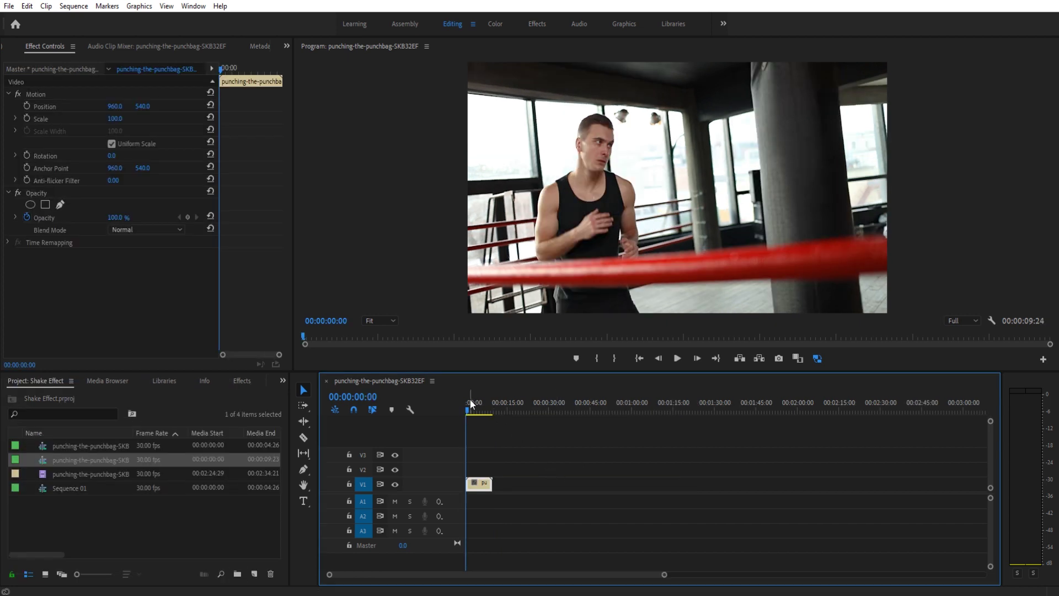
Set the boxing clip's speed to 200% and play the sequence from the start
key("space")
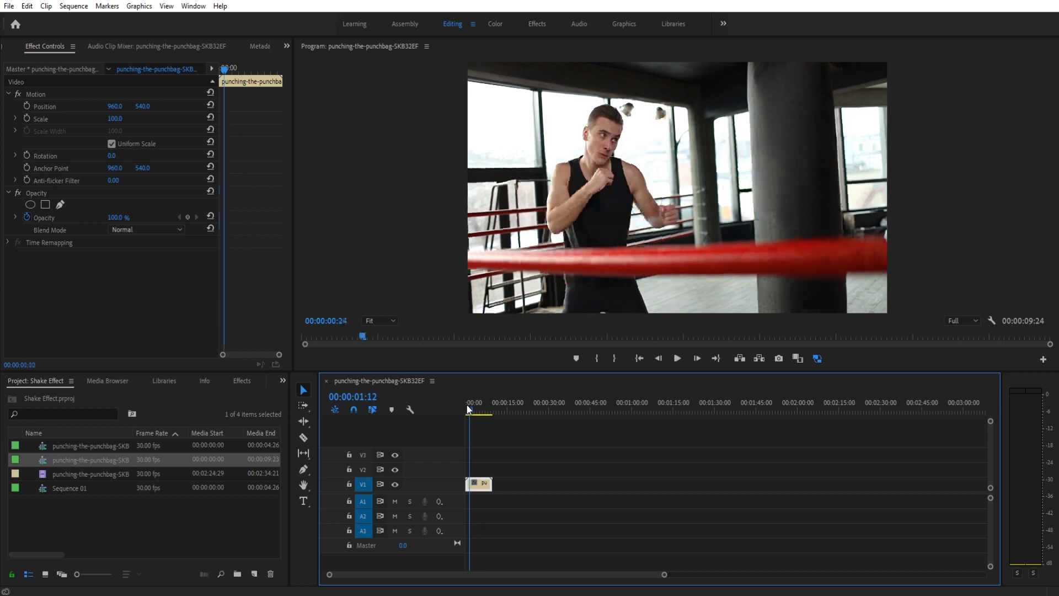
left_click_drag(467, 406, 464, 409)
scroll(490, 503, "up", 6)
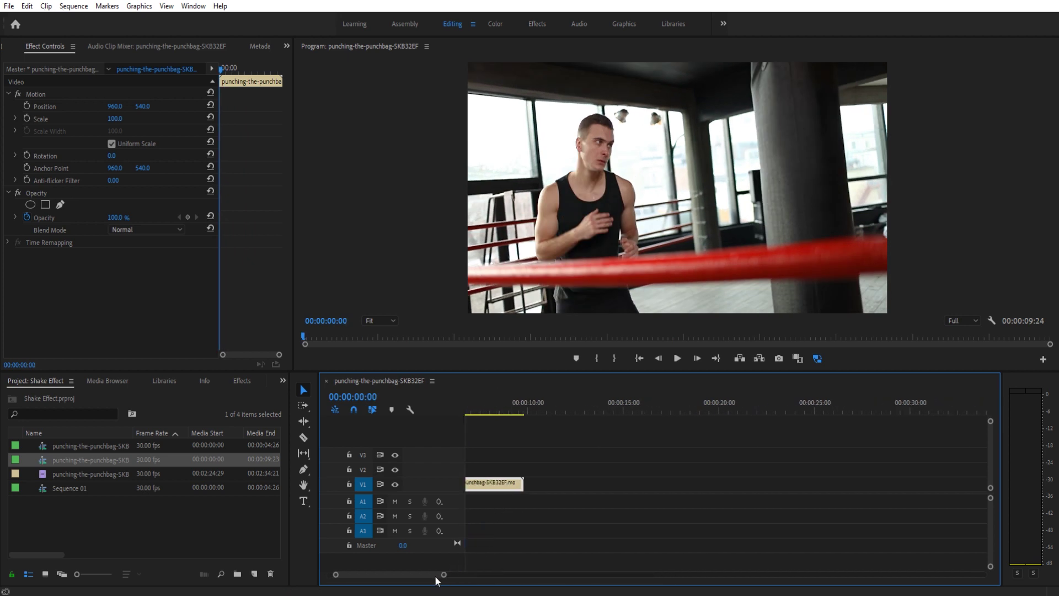
left_click_drag(435, 575, 364, 563)
key("space")
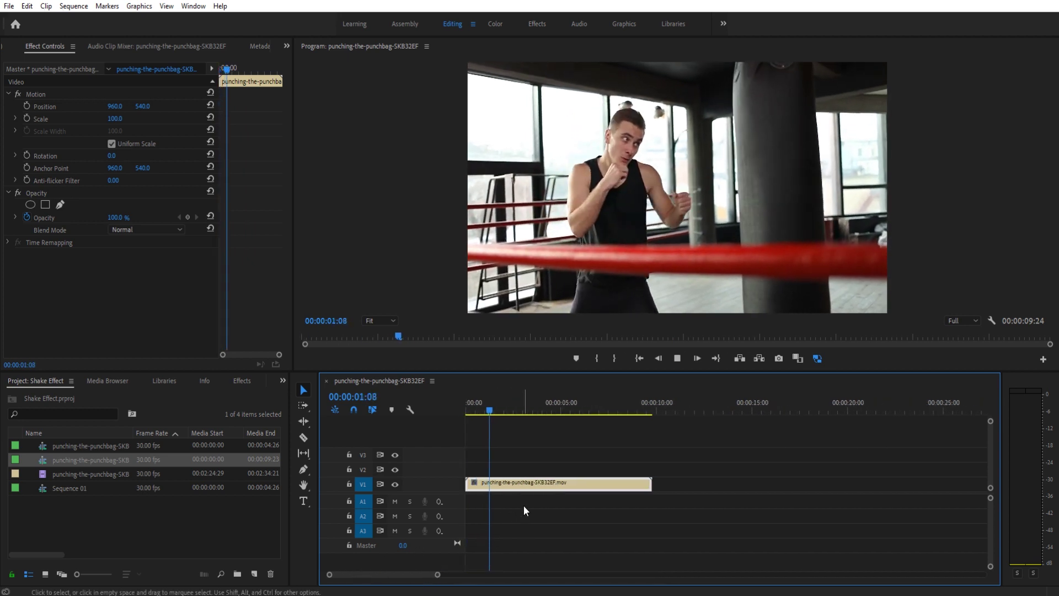
right_click(524, 482)
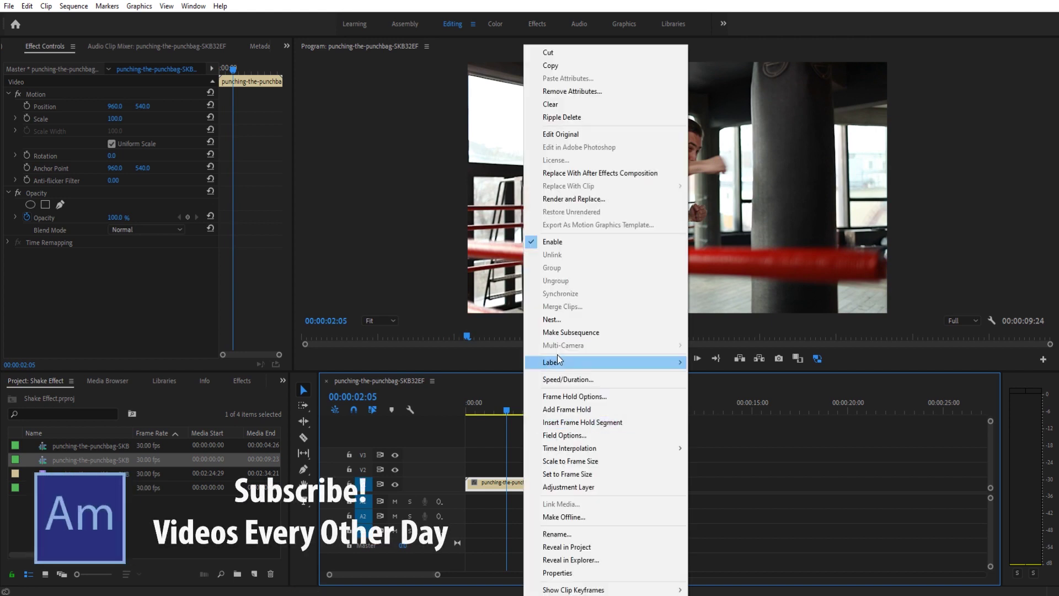
left_click(565, 380)
type("20")
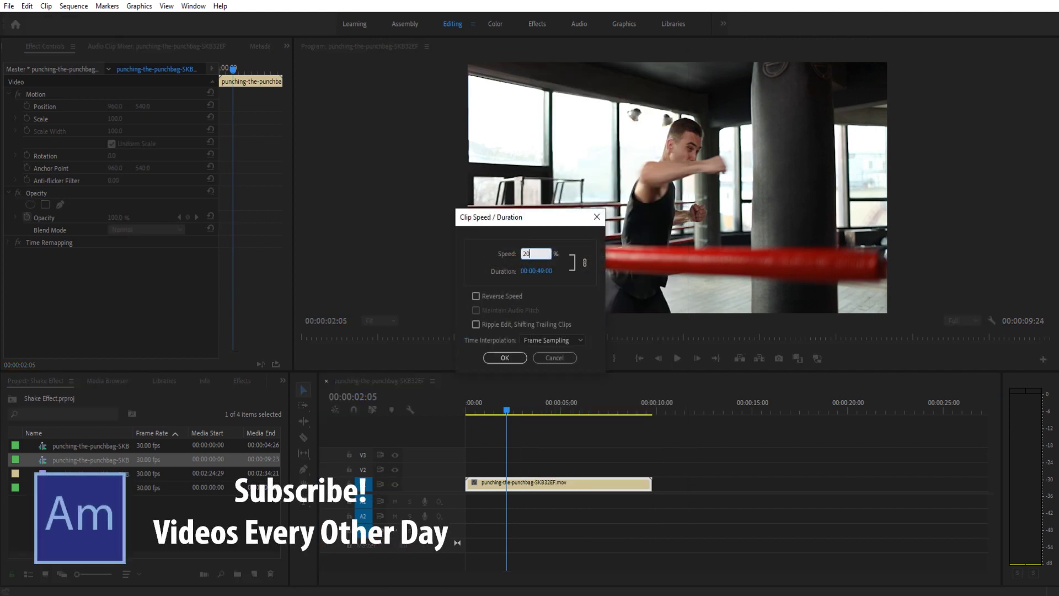
type("0")
left_click(505, 358)
key("Home")
key("space")
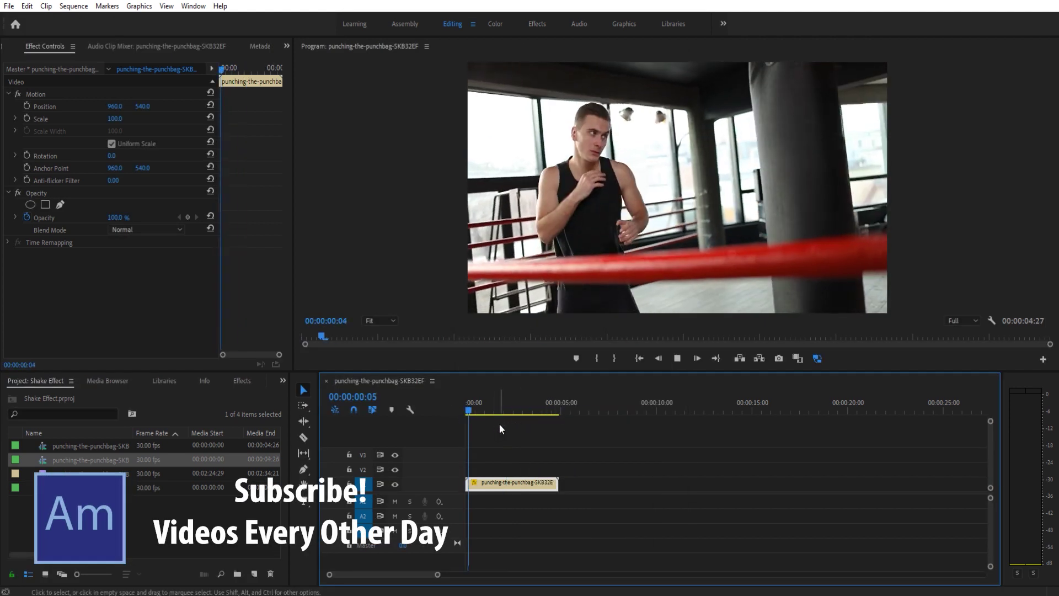
key("space")
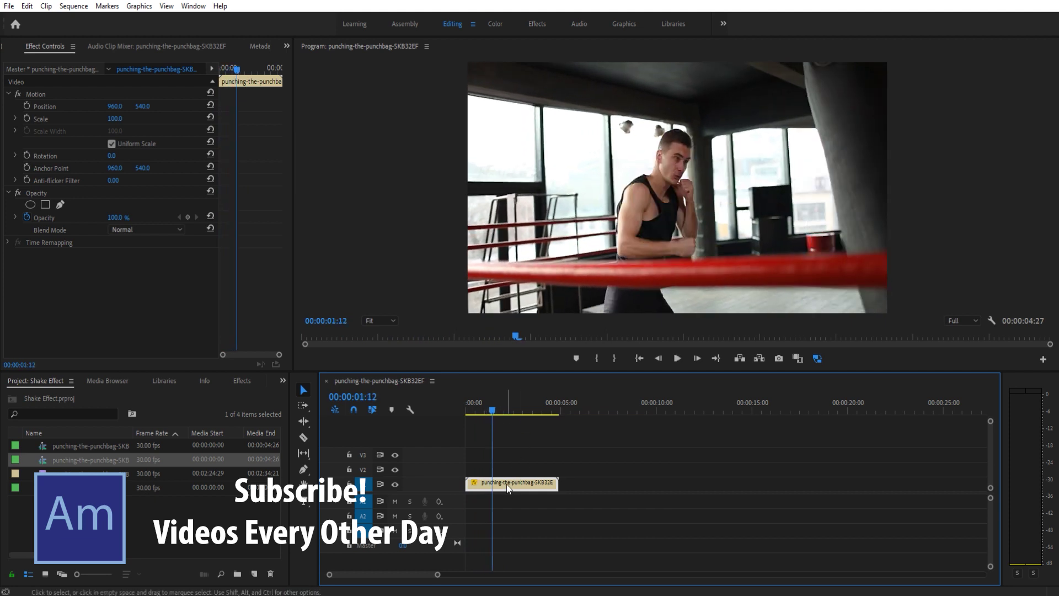
Duplicate the boxing clip from V1 onto V2 directly above the original
left_click(501, 509)
left_click(497, 484)
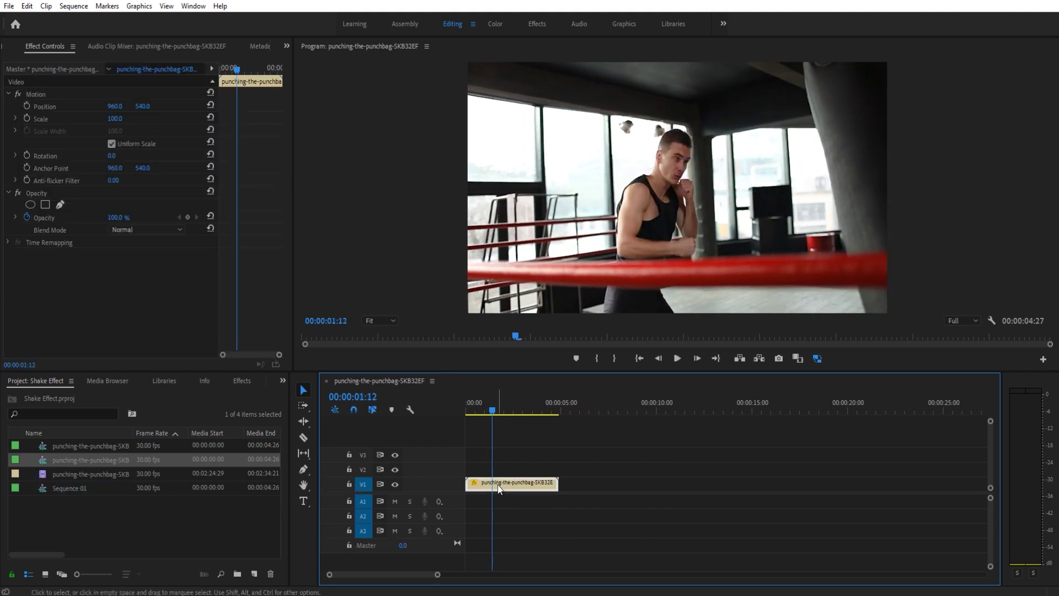
left_click_drag(497, 484, 499, 469)
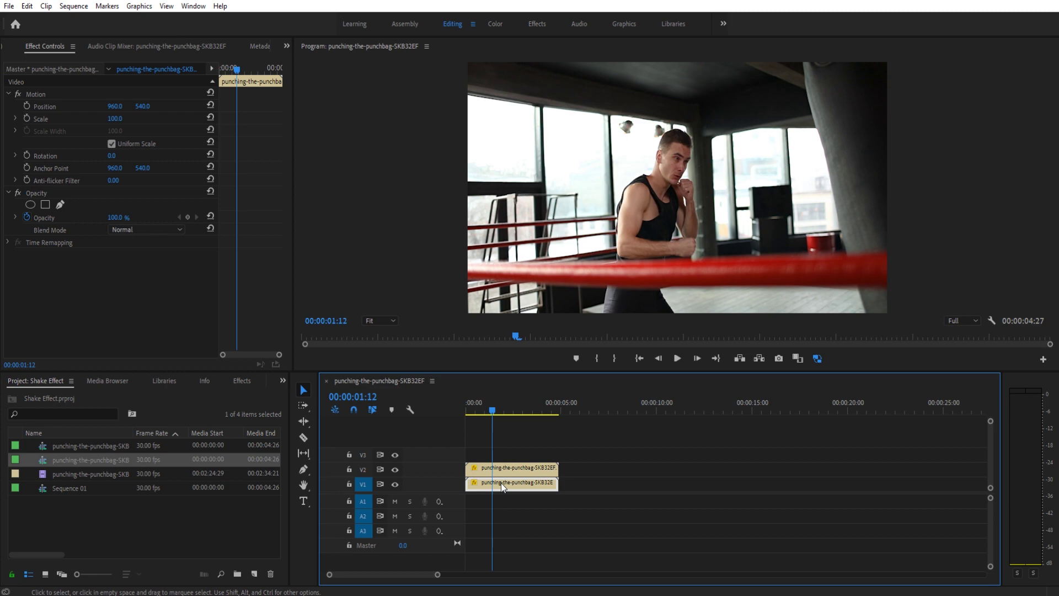
Cut the V2 copy at 00:00:00:23 and at 00:00:01:09, around the punch
scroll(485, 482, "up", 5)
left_click(517, 465)
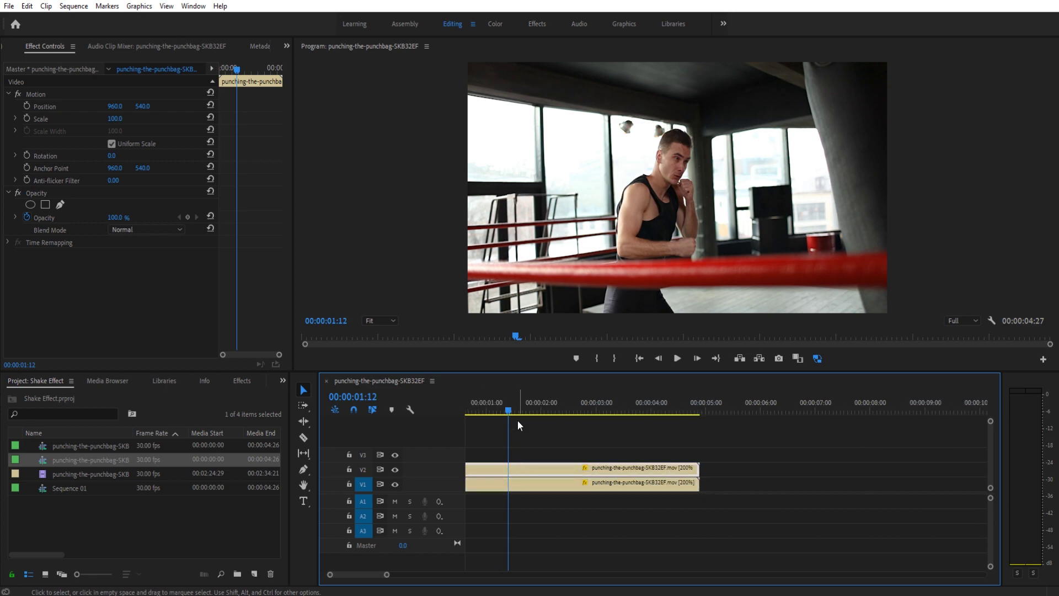
left_click_drag(517, 413, 540, 406)
key("c")
left_click(508, 468)
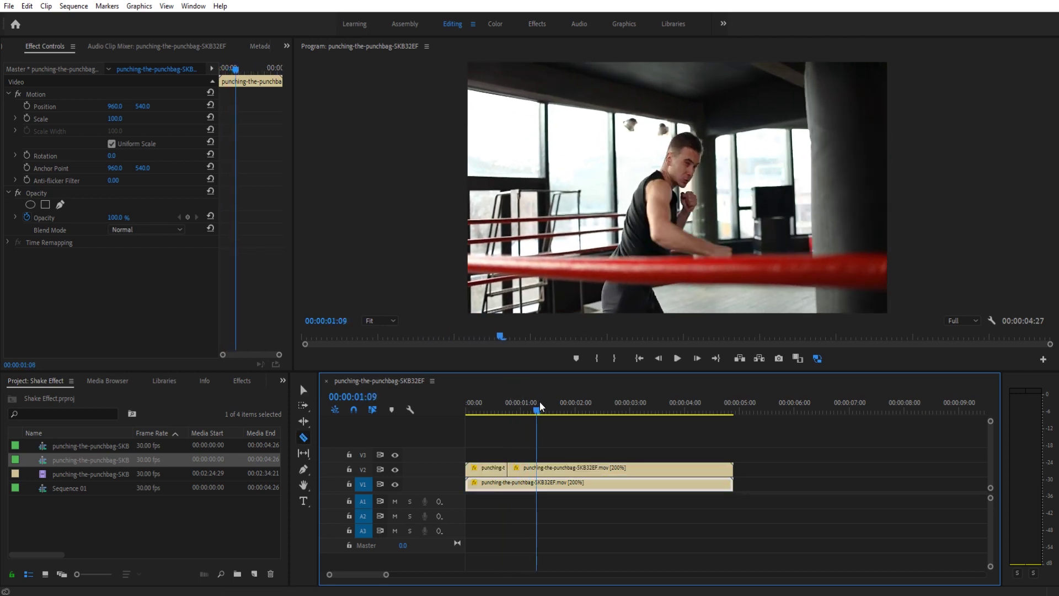
left_click(537, 469)
Delete the V2 pieces after and before the cuts, keeping only the short punch segment
key("v")
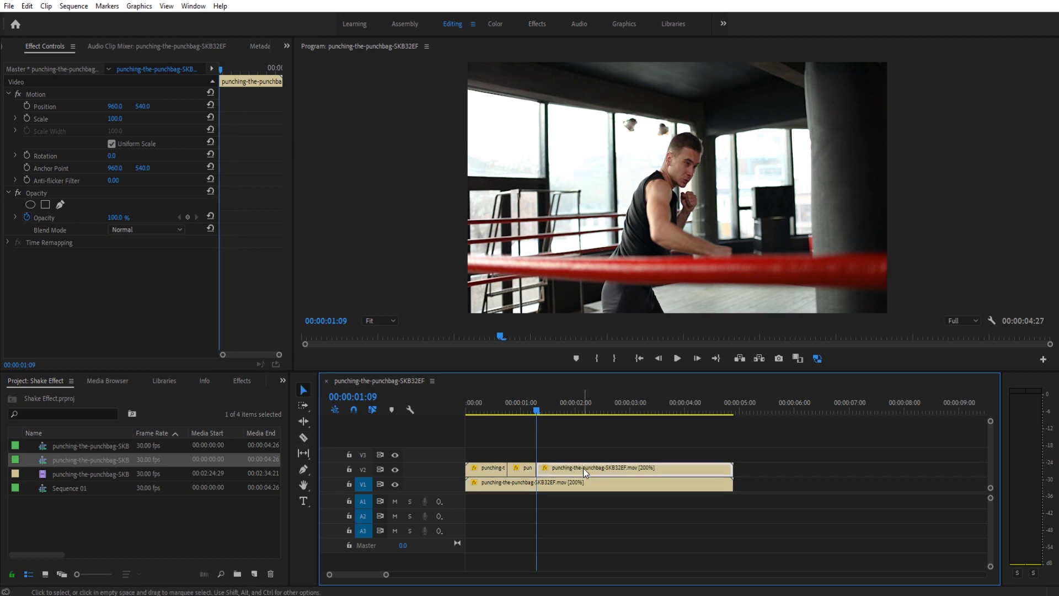
key("Delete")
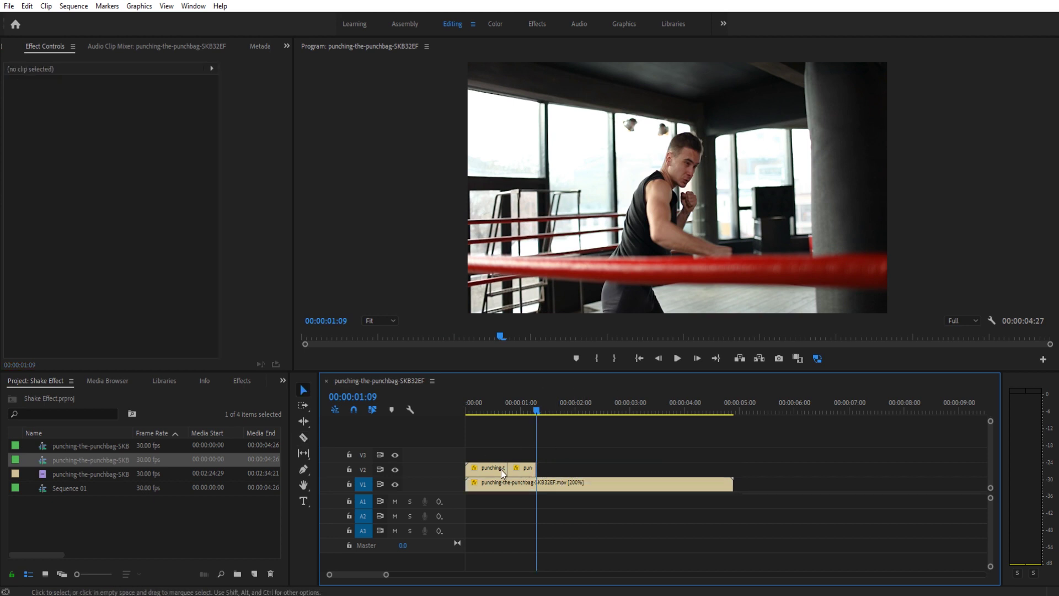
left_click(501, 469)
right_click(498, 466)
left_click(574, 104)
Move the playhead to 00:00:00:23, find the Transform effect under Distort, and apply it to the V2 segment
mouse_move(525, 398)
left_mouse_down()
mouse_move(510, 406)
mouse_move(547, 399)
mouse_move(508, 409)
left_mouse_up()
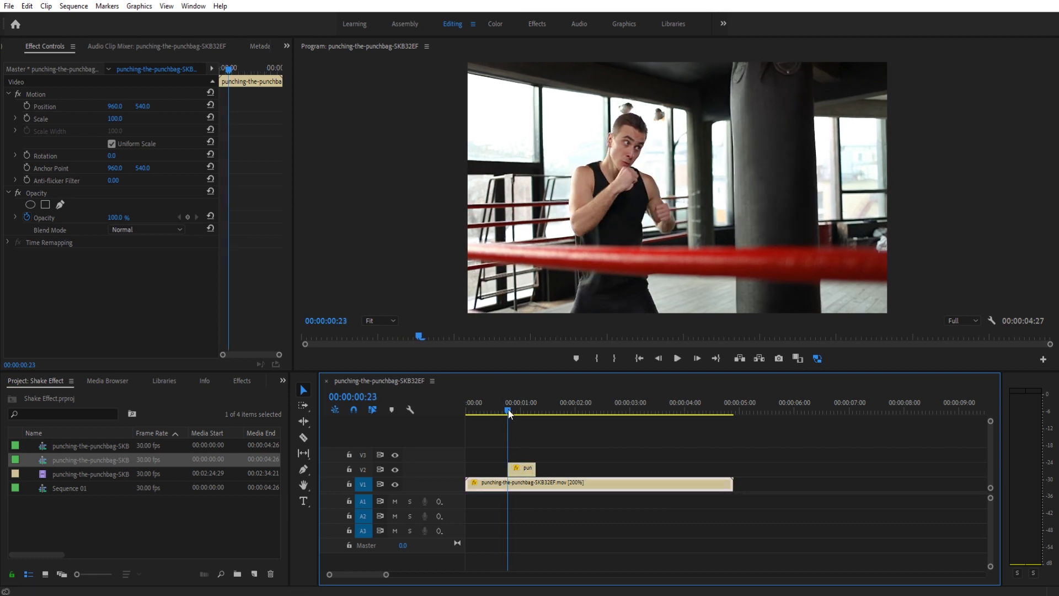
left_click(247, 379)
left_click_drag(50, 396, 3, 404)
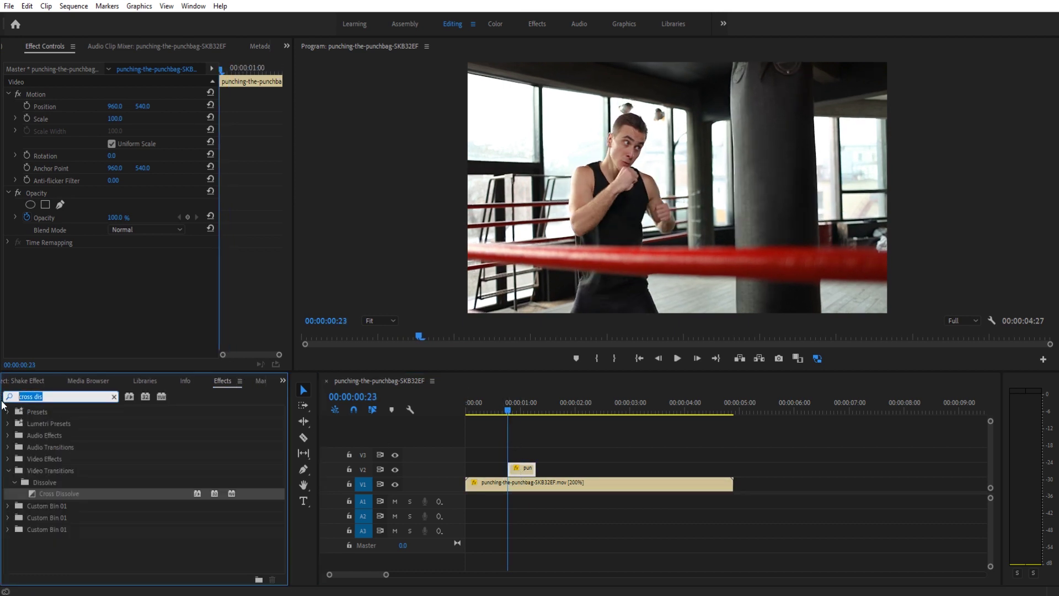
type("transform")
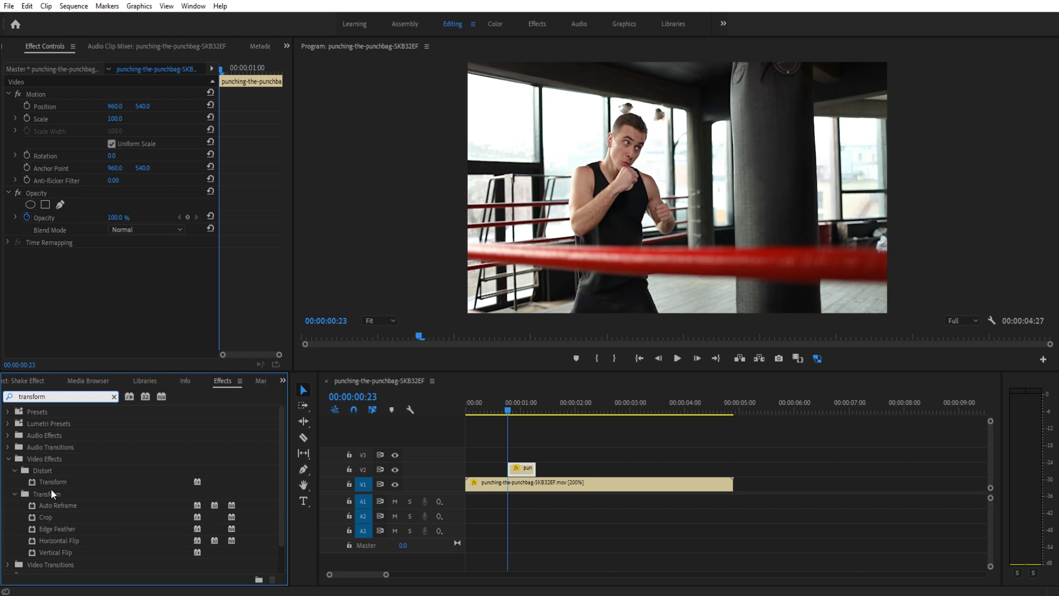
left_click_drag(51, 482, 529, 473)
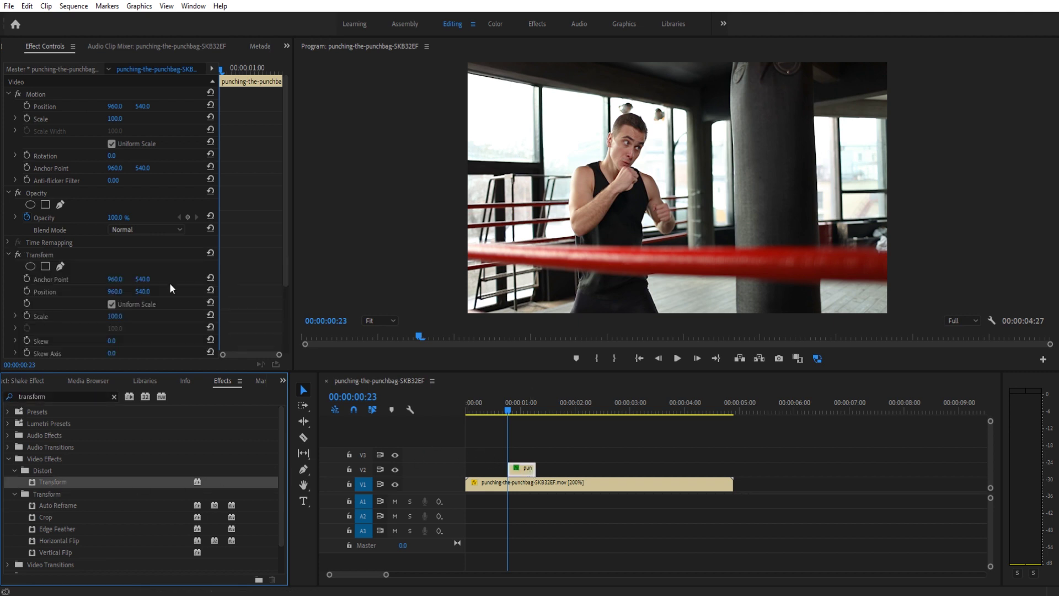
Turn on keyframing for the Transform effect's Position at 00:00:00:23, the start of the V2 segment
scroll(168, 280, "down", 2)
scroll(50, 231, "down", 1)
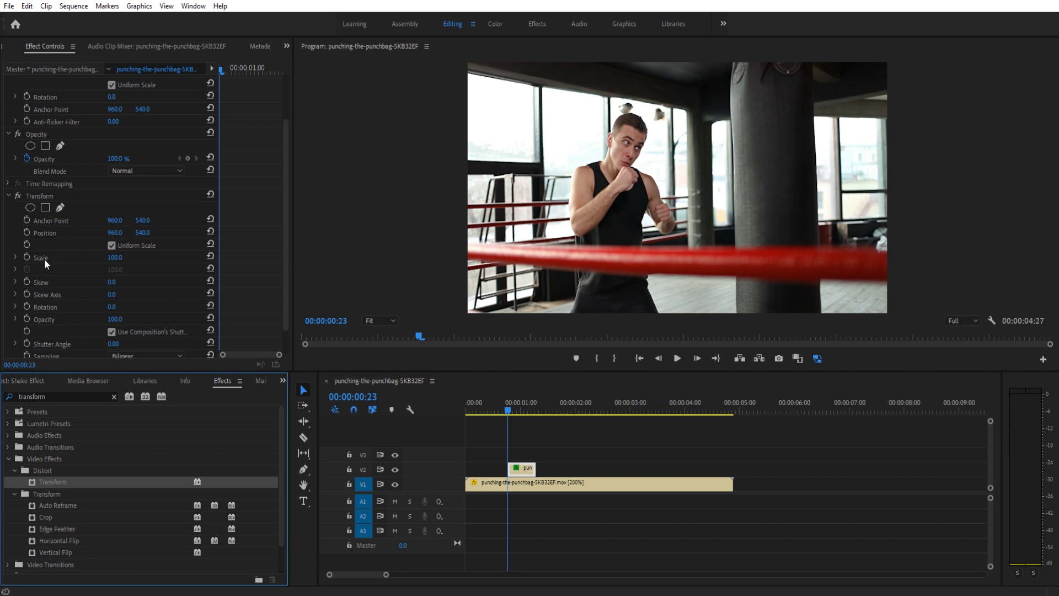
scroll(44, 260, "up", 3)
scroll(81, 110, "down", 4)
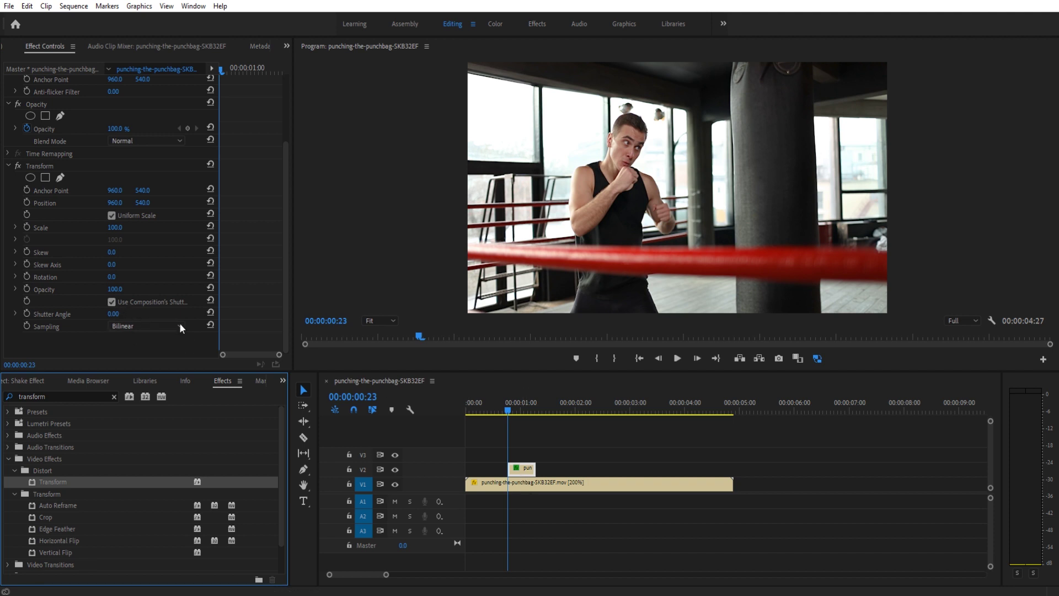
left_click(26, 202)
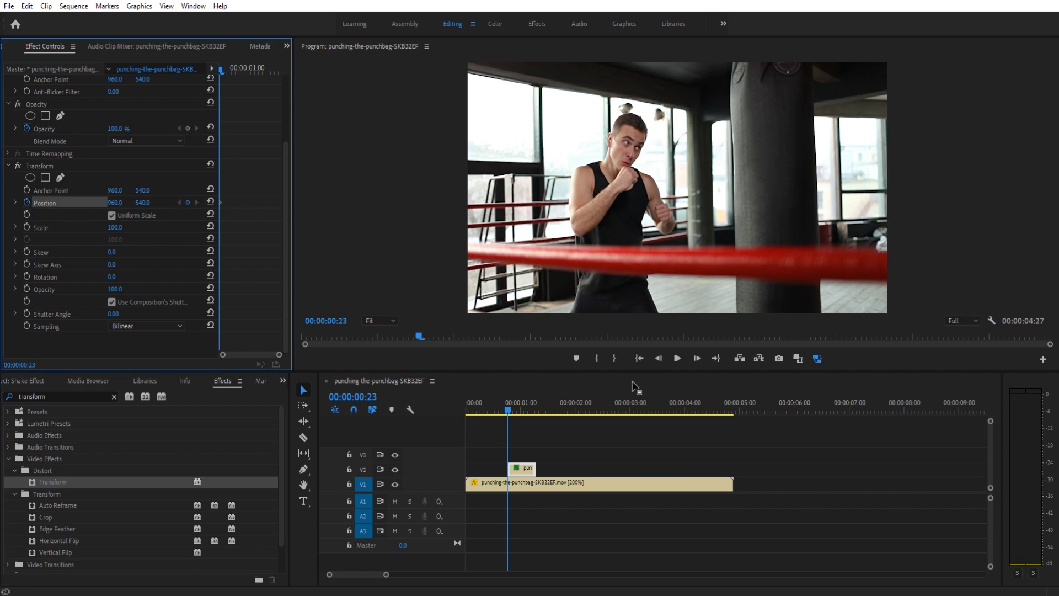
Advance three frames to 00:00:00:26 and add another Transform Position keyframe there
left_click(697, 358)
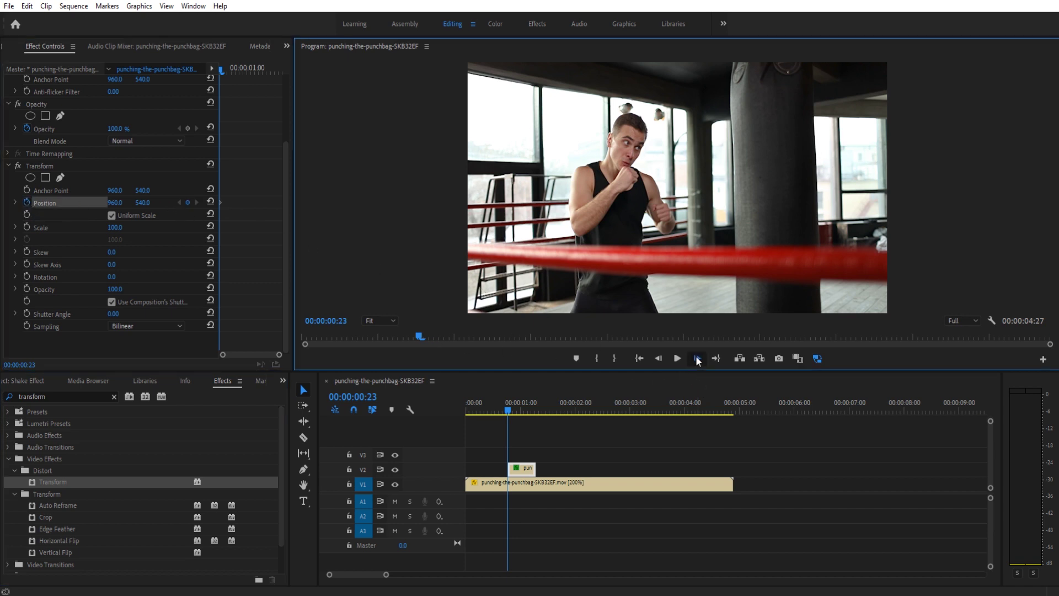
left_click(697, 358)
left_click(697, 358)
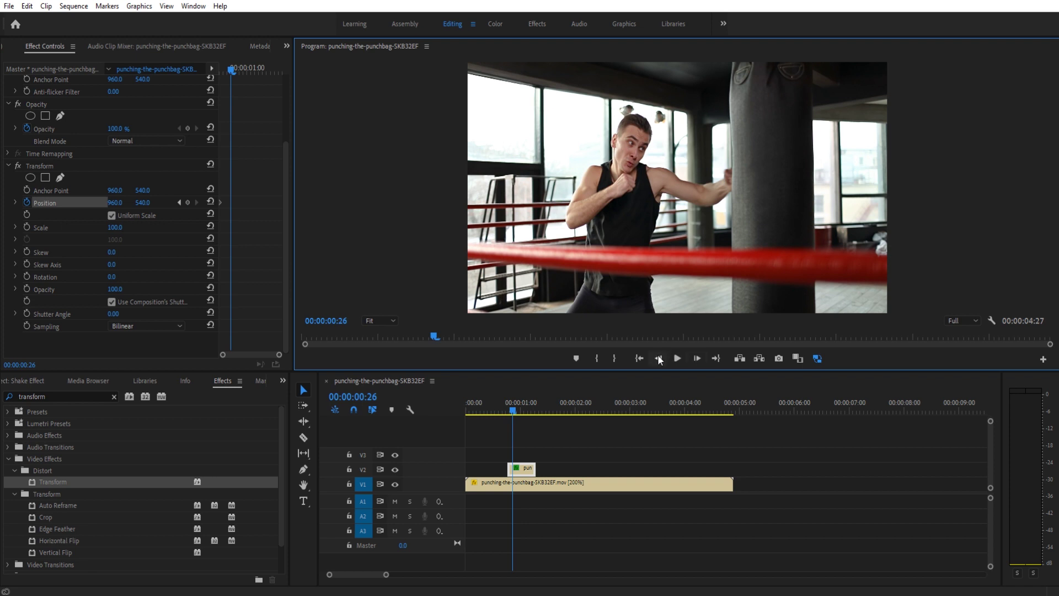
left_click(188, 204)
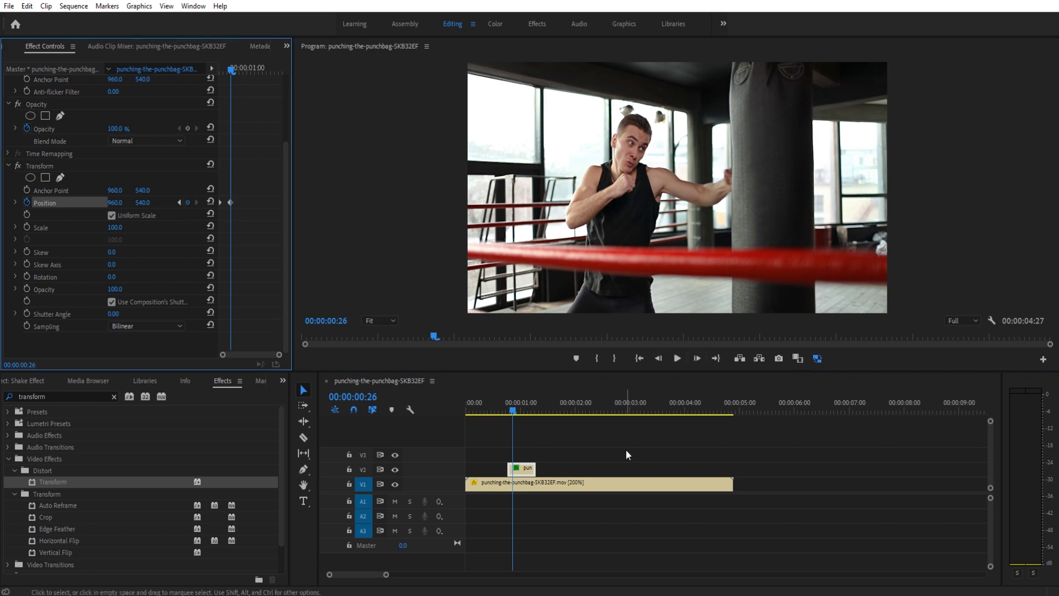
Advance two frames to 00:00:00:28 and set the Transform Position to 980, 532 there
left_click(697, 362)
left_click(696, 362)
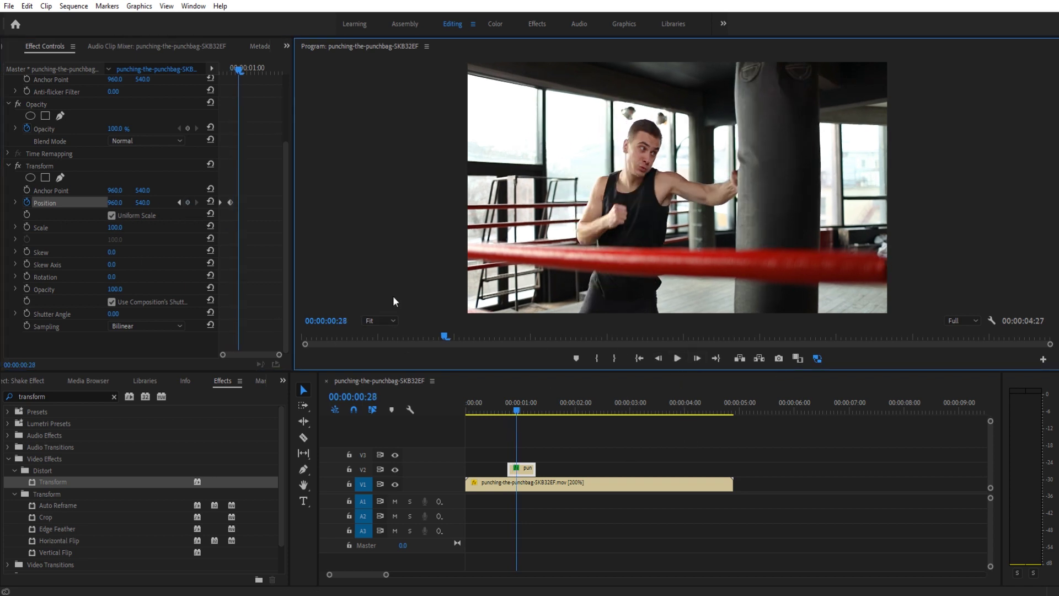
left_click(117, 203)
left_click_drag(117, 203, 128, 204)
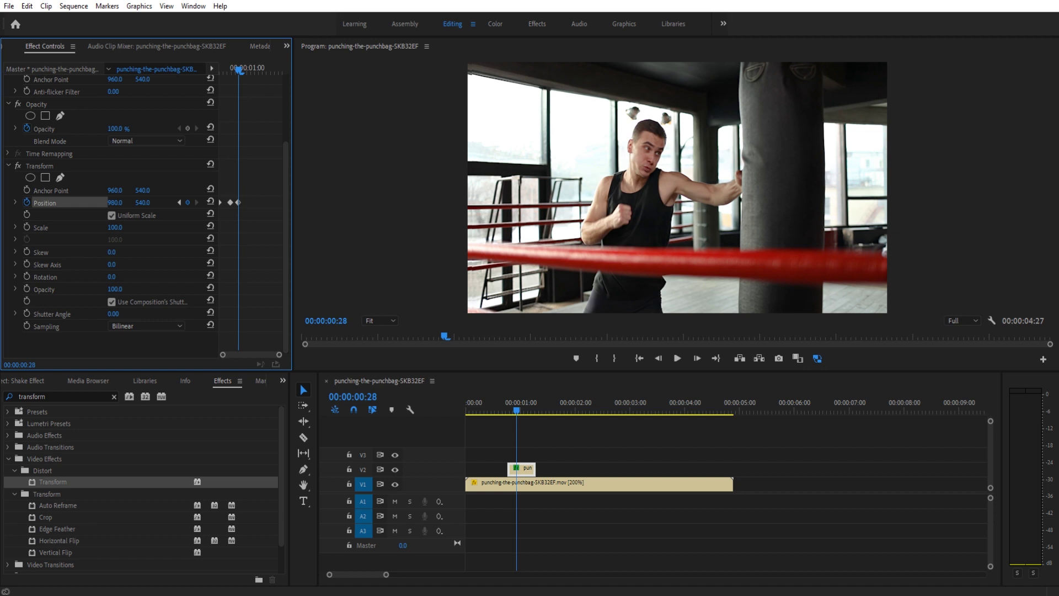
left_click_drag(142, 202, 138, 202)
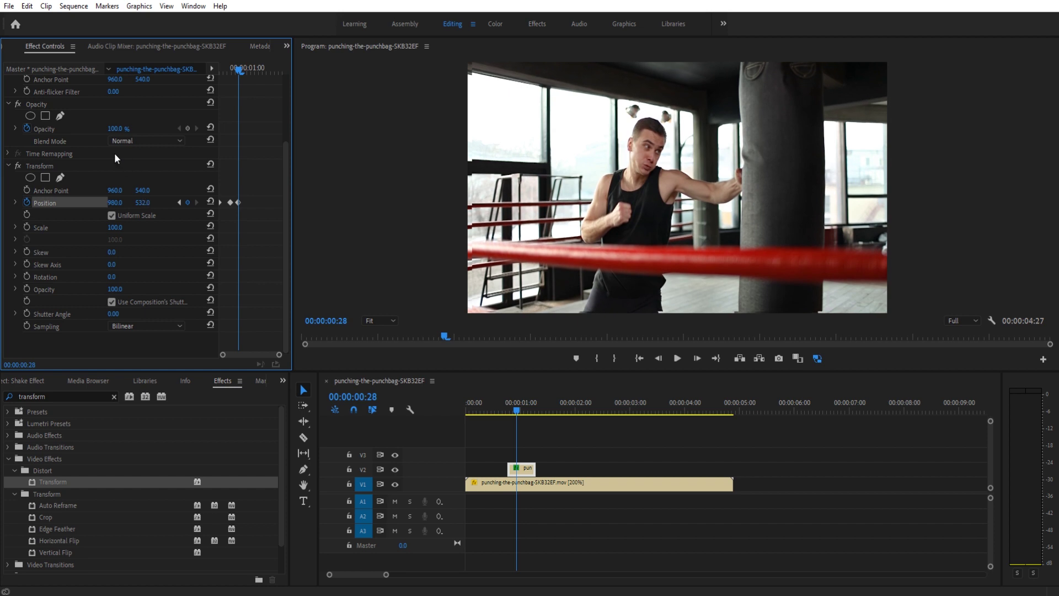
Try a Transform Scale of 110 with a horizontal Position of 1012, and return Scale to 100
left_click(114, 227)
type("110")
key("Return")
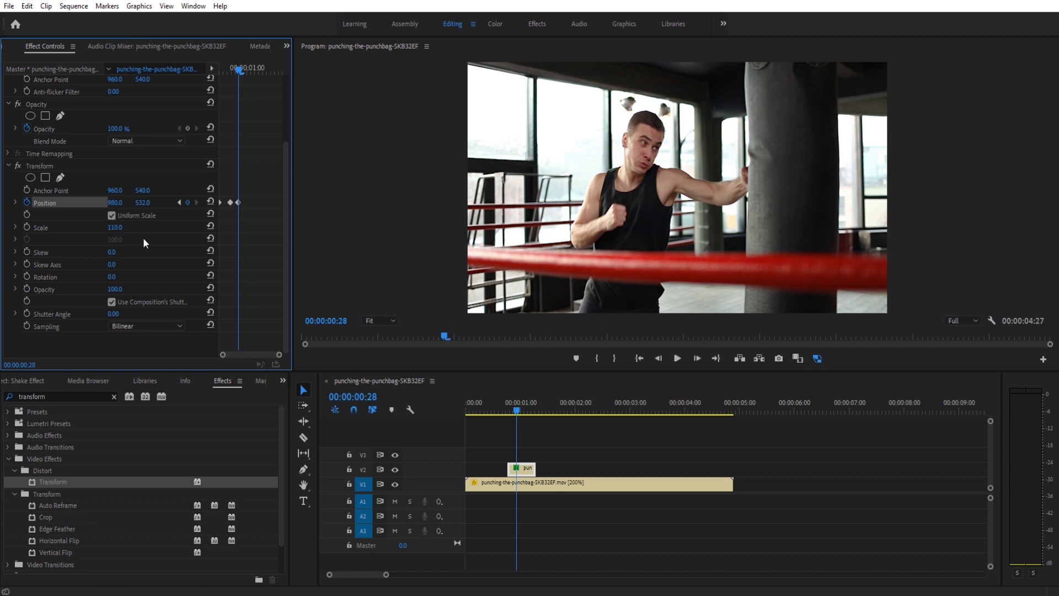
left_click_drag(116, 206, 144, 206)
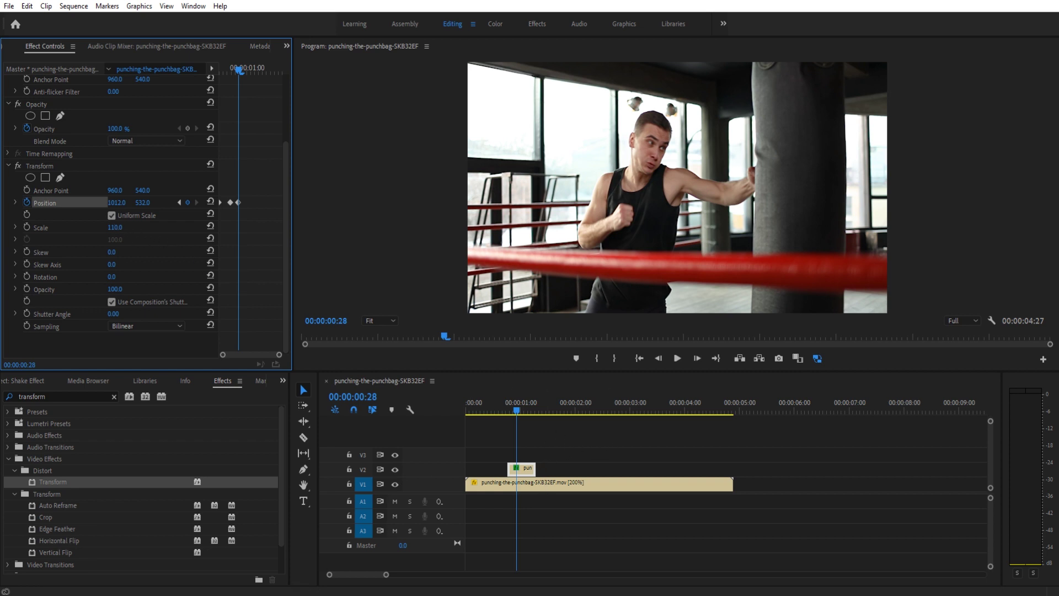
type("100")
key("Return")
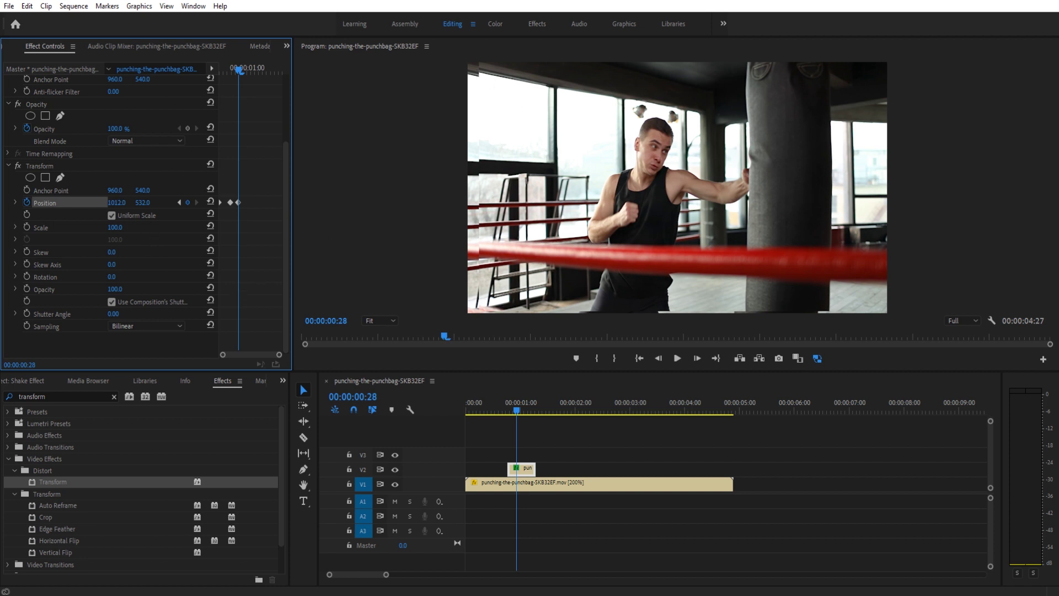
Set the horizontal Transform Position at 00:00:00:28 to 974 and check it against the preceding keyframe on the V2 segment
left_click_drag(116, 202, 94, 203)
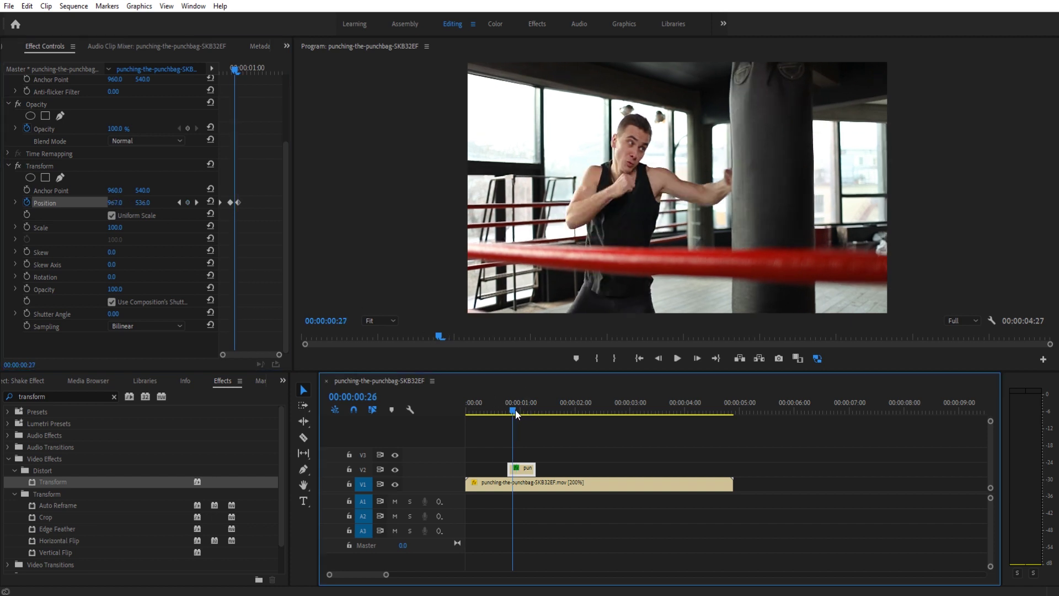
left_click_drag(515, 410, 516, 408)
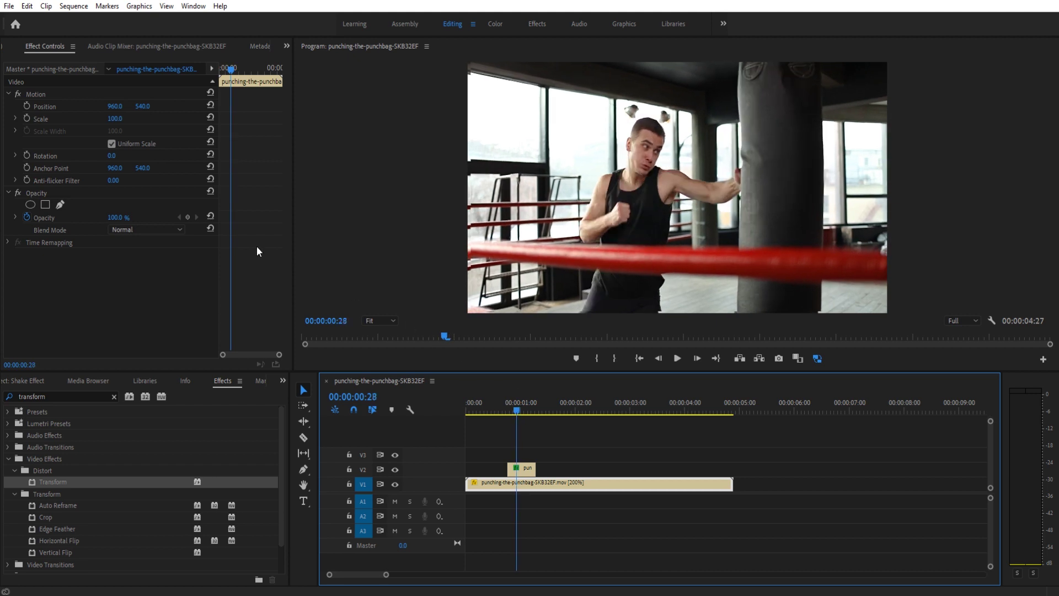
left_click(242, 343)
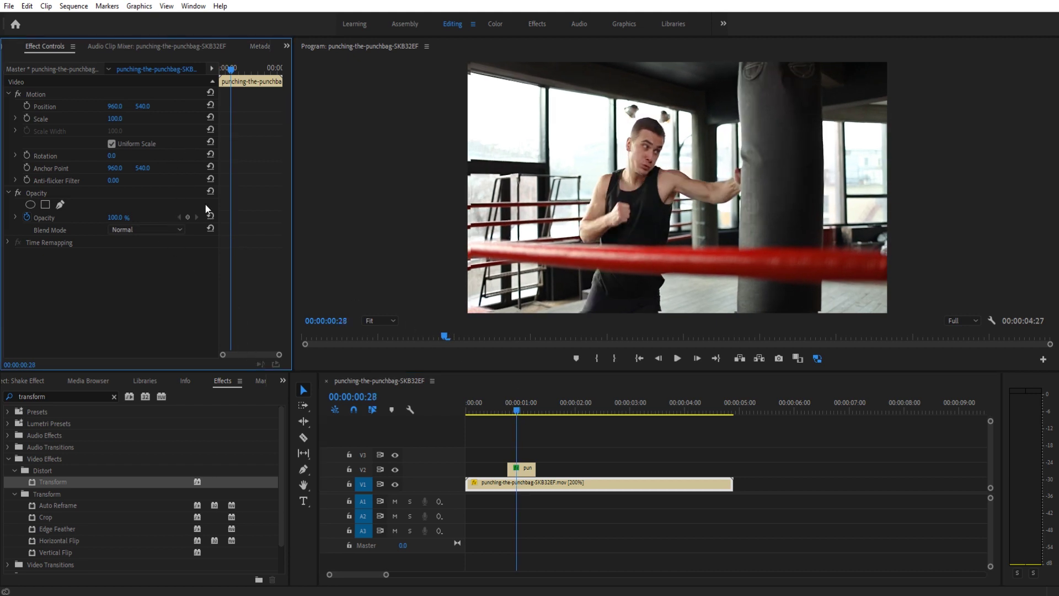
left_click(528, 471)
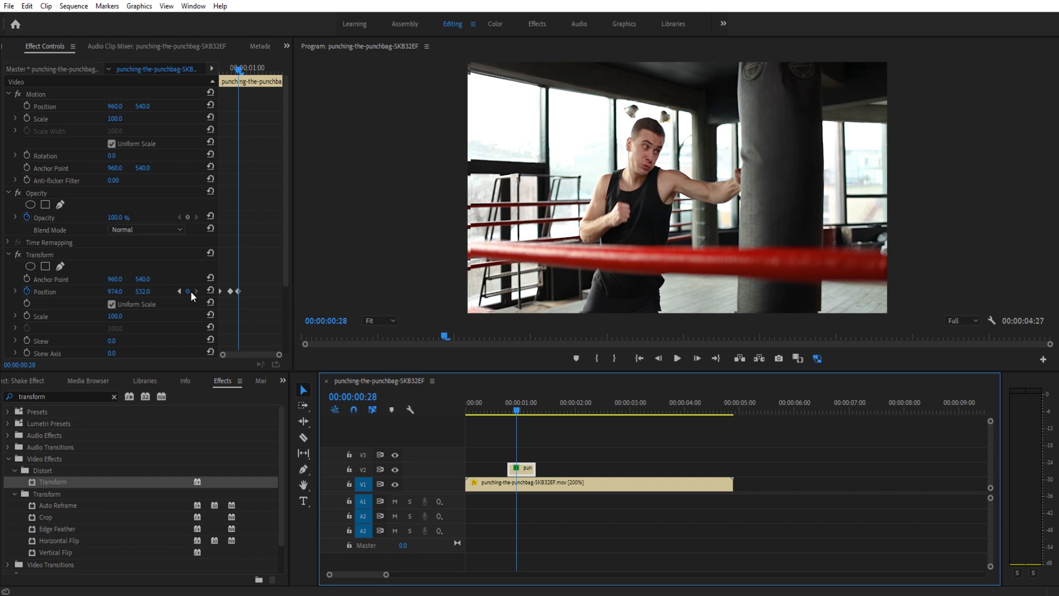
left_click(180, 291)
left_click(197, 291)
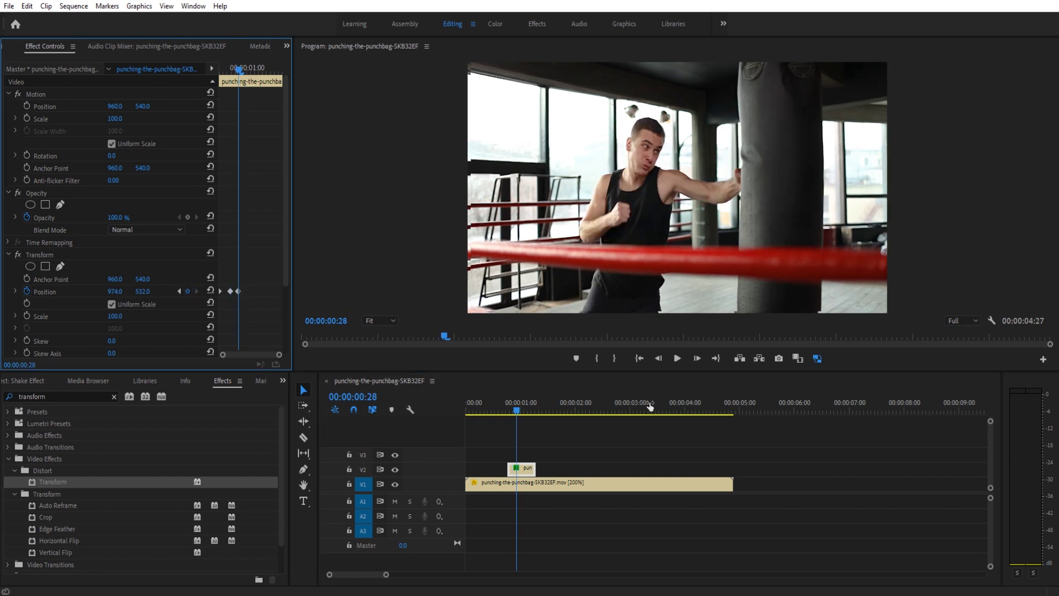
Advance two frames to 00:00:01:00, return the Transform Position to 960, 540 there, and scrub over the movement
left_click(698, 358)
left_click(698, 359)
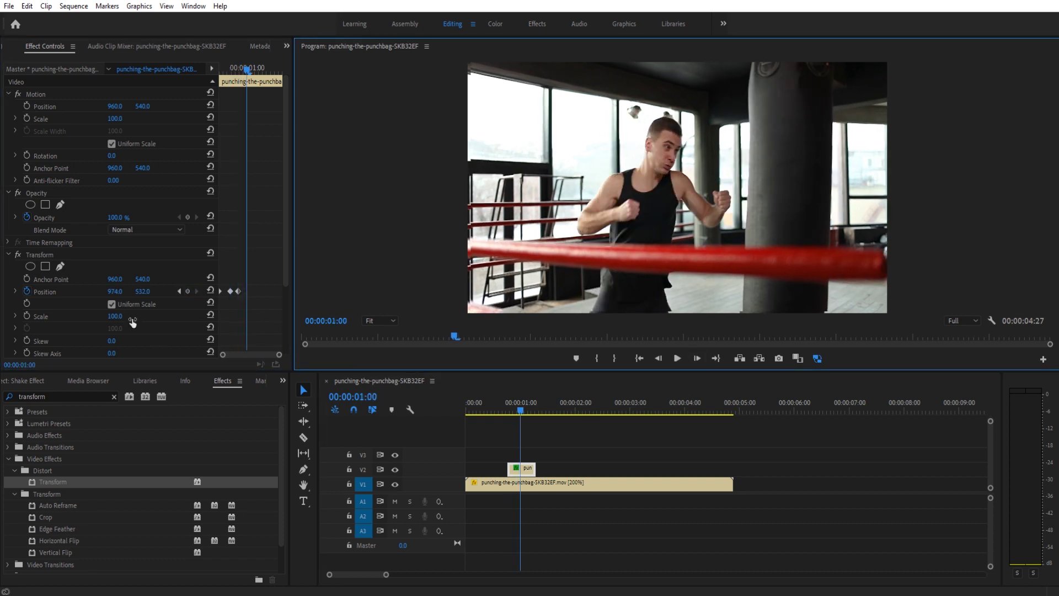
left_click(512, 411)
mouse_move(511, 411)
left_mouse_down()
mouse_move(527, 409)
mouse_move(515, 415)
left_mouse_up()
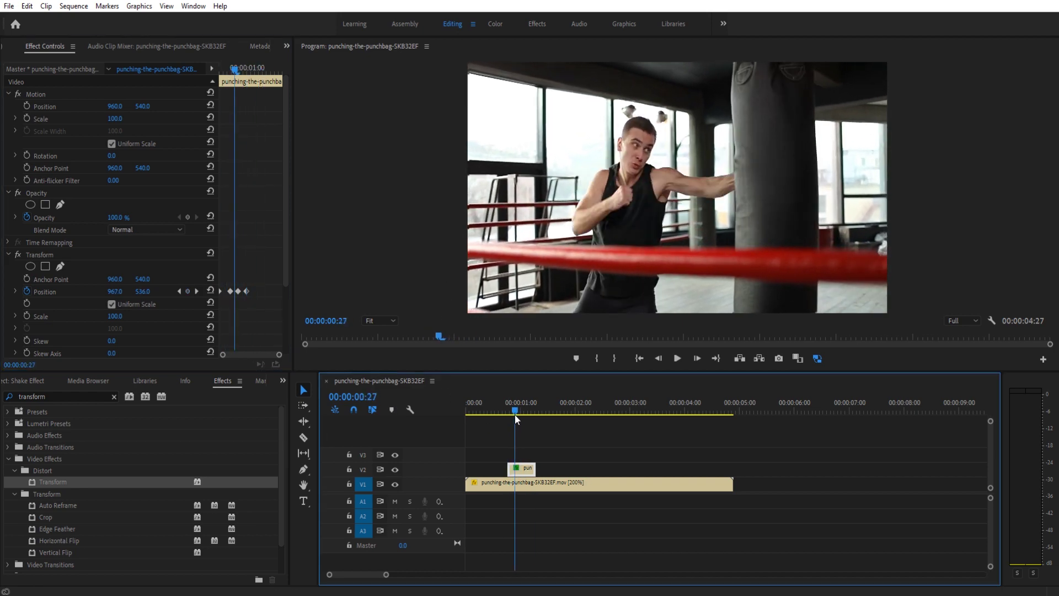
Play back and scrub the punch segment to check the first shake movement
key("space")
key("space")
left_click(504, 409)
key("space")
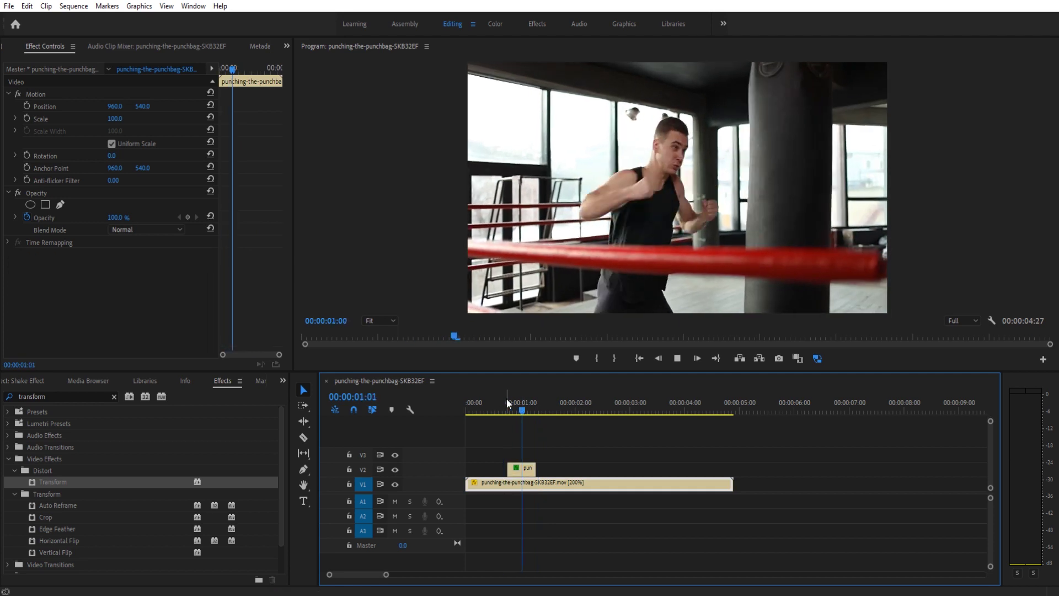
key("space")
left_click_drag(513, 392, 516, 394)
Go to the V2 segment's Position keyframe at 00:00:00:28, set its horizontal value to 990 and adjust its vertical value
left_click(531, 468)
left_click(179, 291)
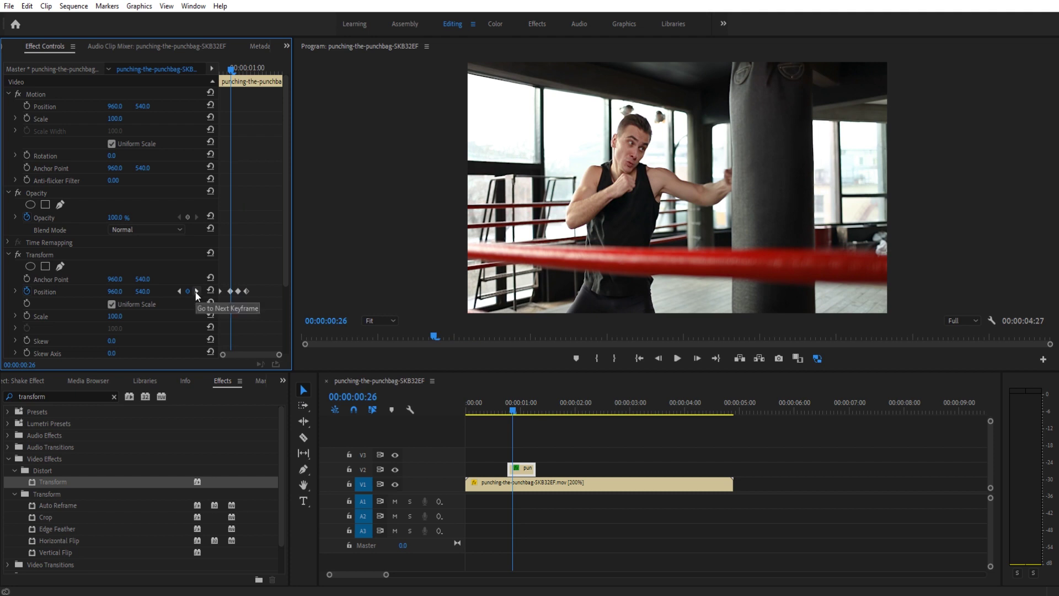
left_click(196, 290)
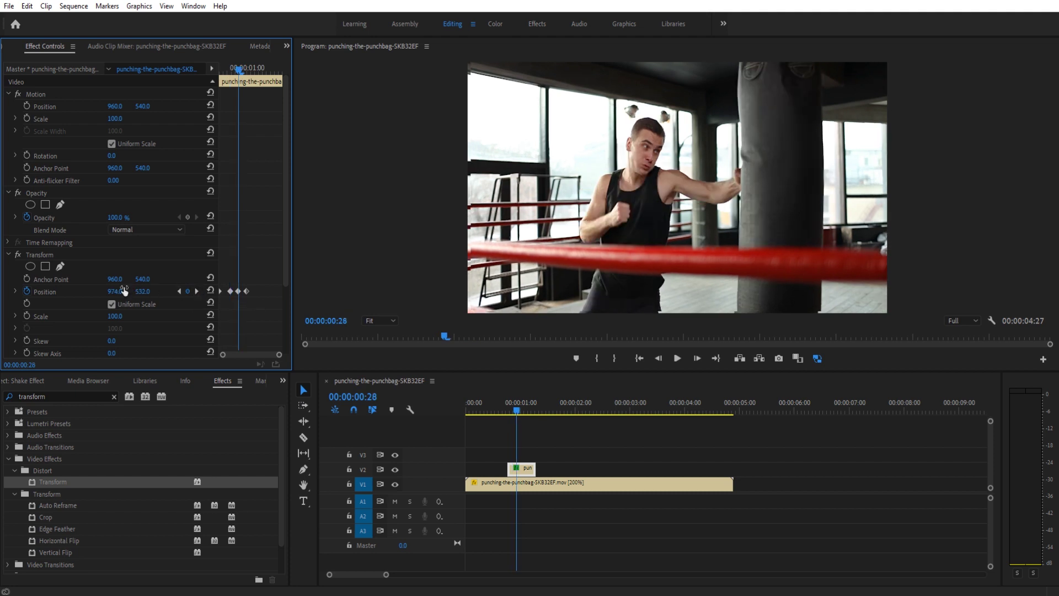
left_click_drag(114, 291, 124, 291)
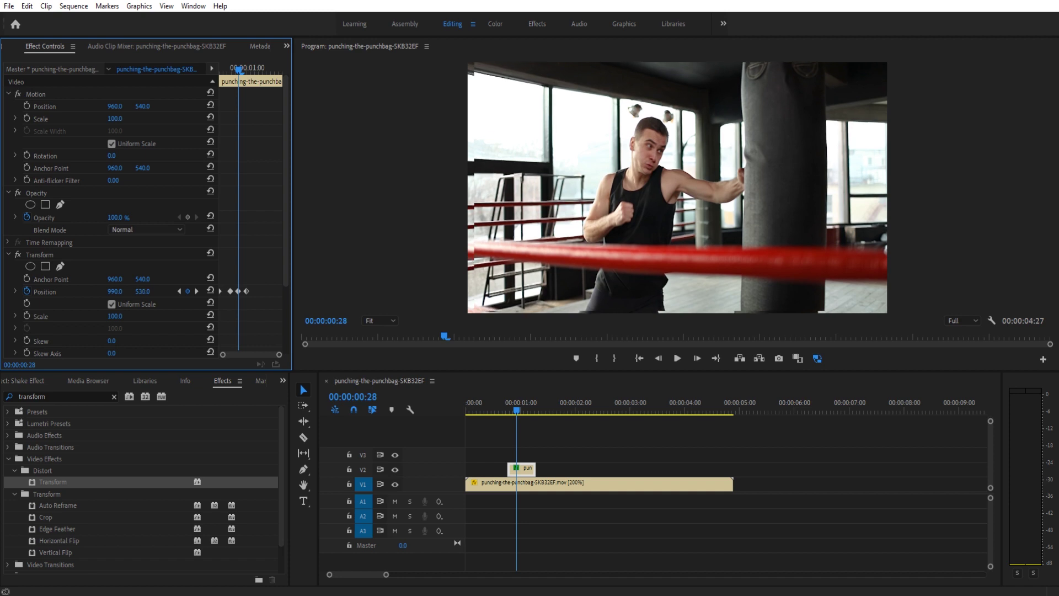
Replay the clip from just before the V2 segment to examine the strengthened shake
left_click(499, 409)
key("space")
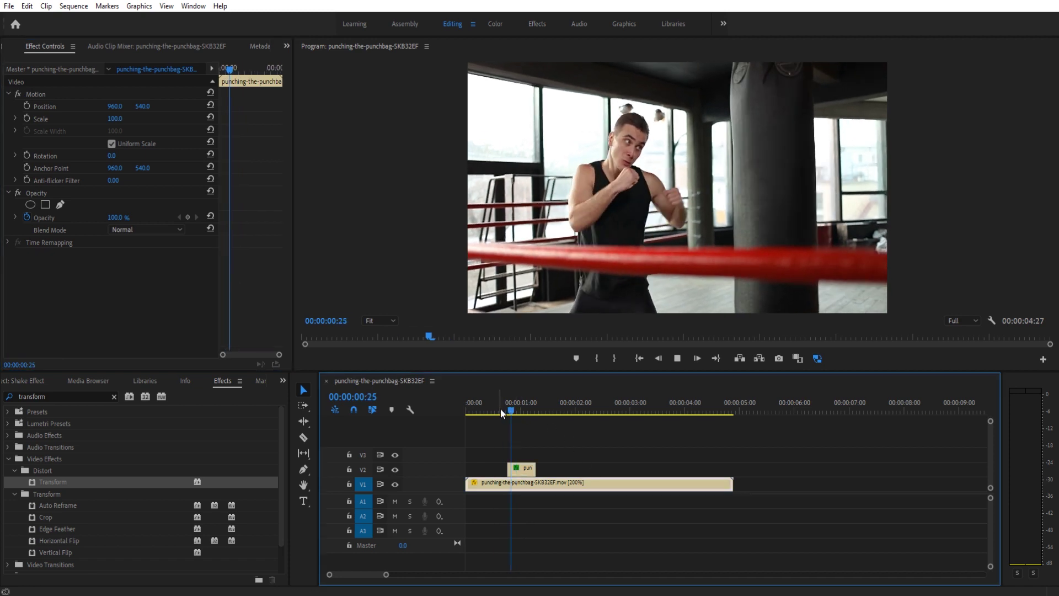
left_click(501, 409)
key("space")
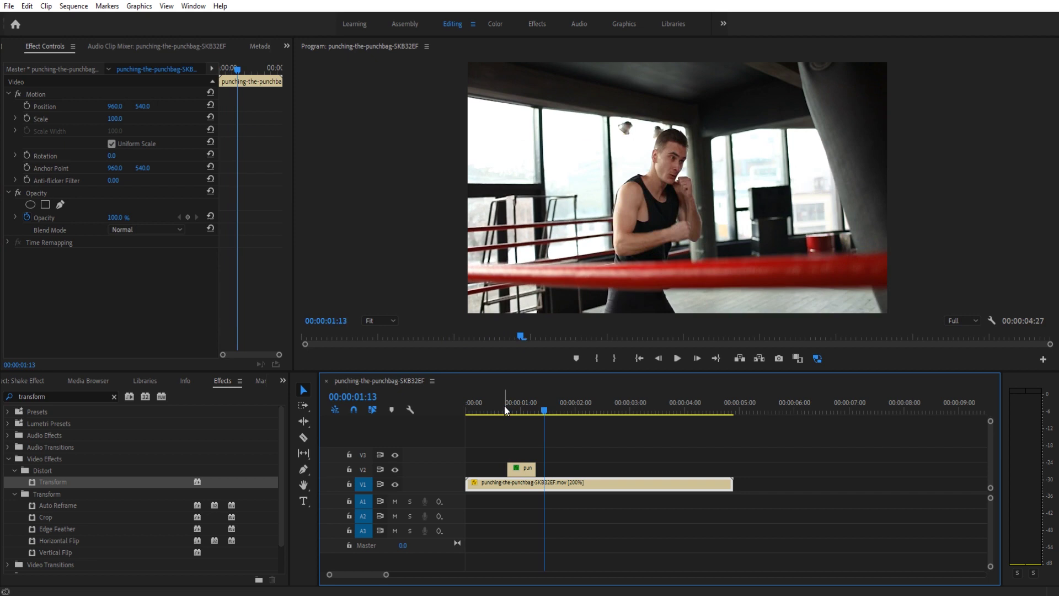
left_click(497, 405)
key("space")
Place the playhead at 00:00:01:02, just before the second punch lands, and add a Transform Position keyframe to the V2 segment
left_click_drag(507, 408, 528, 406)
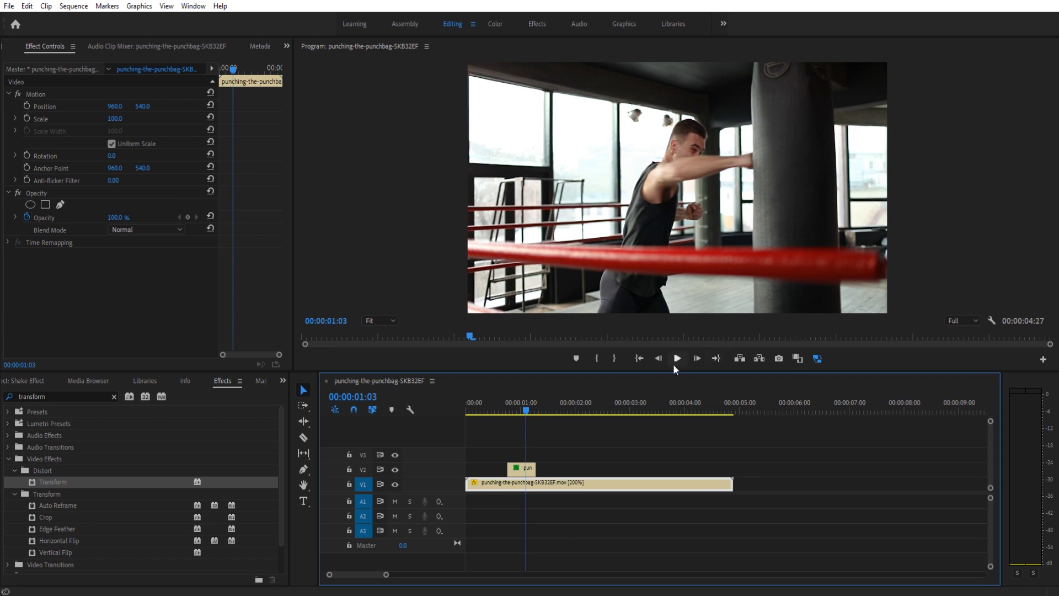
left_click(659, 359)
left_click(697, 359)
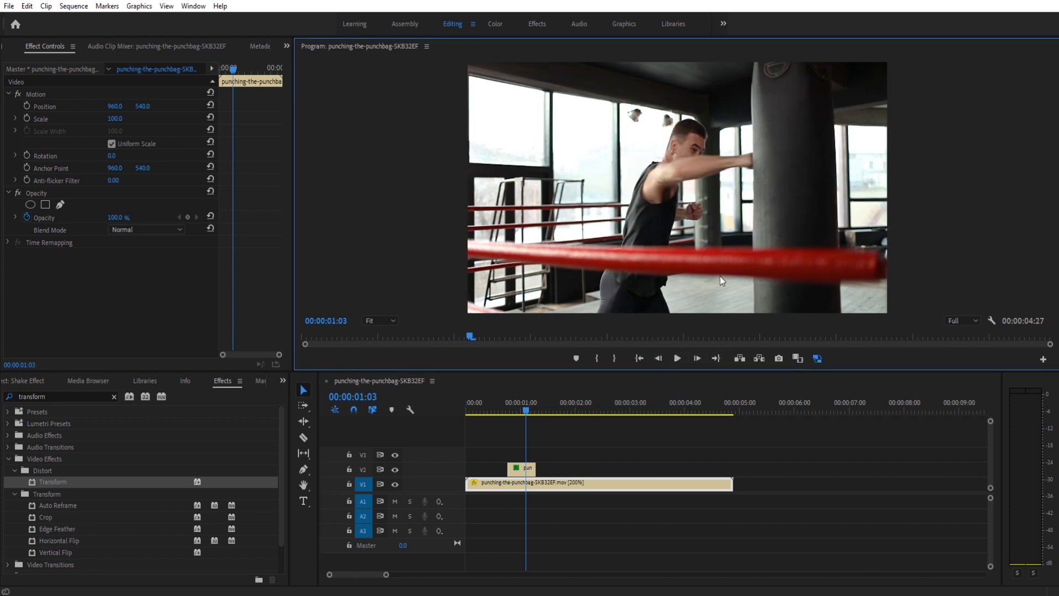
left_click(659, 358)
left_click(518, 467)
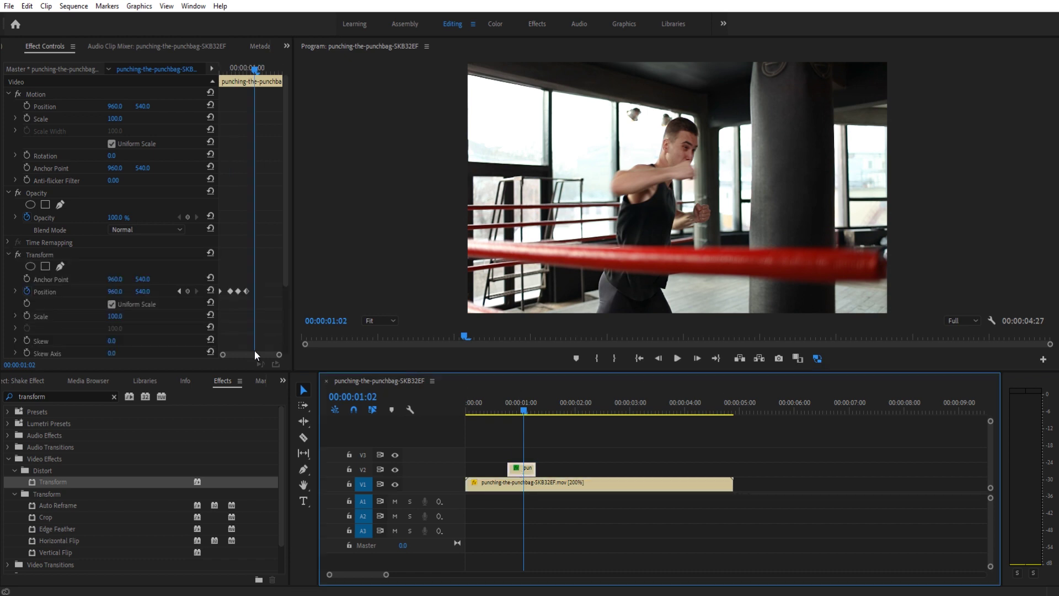
left_click(188, 290)
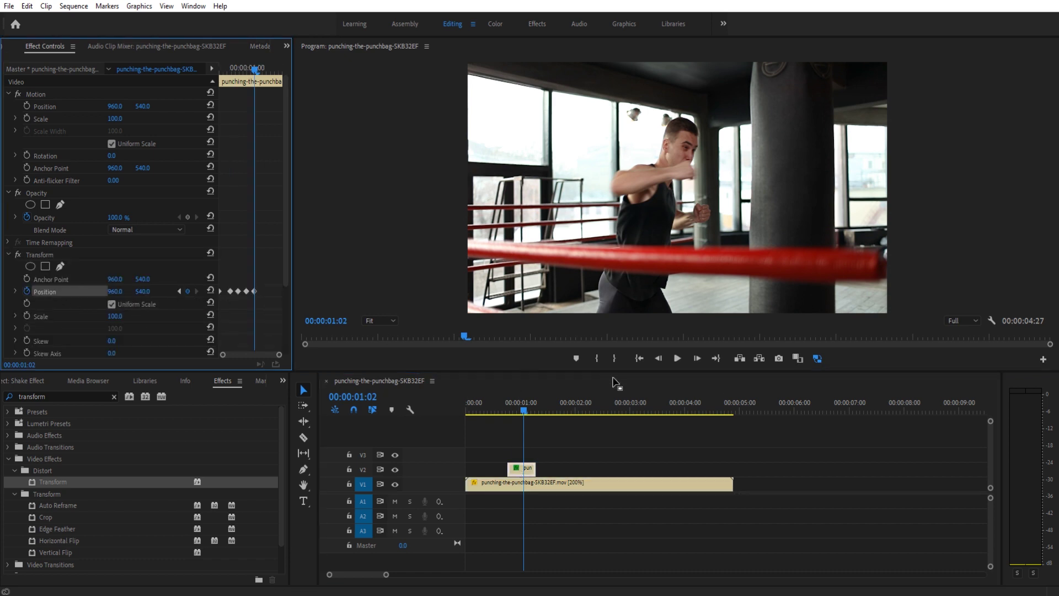
Advance two frames to 00:00:01:04 and set the Transform Position to 991, 521 for the second punch
left_click(688, 359)
left_click(689, 359)
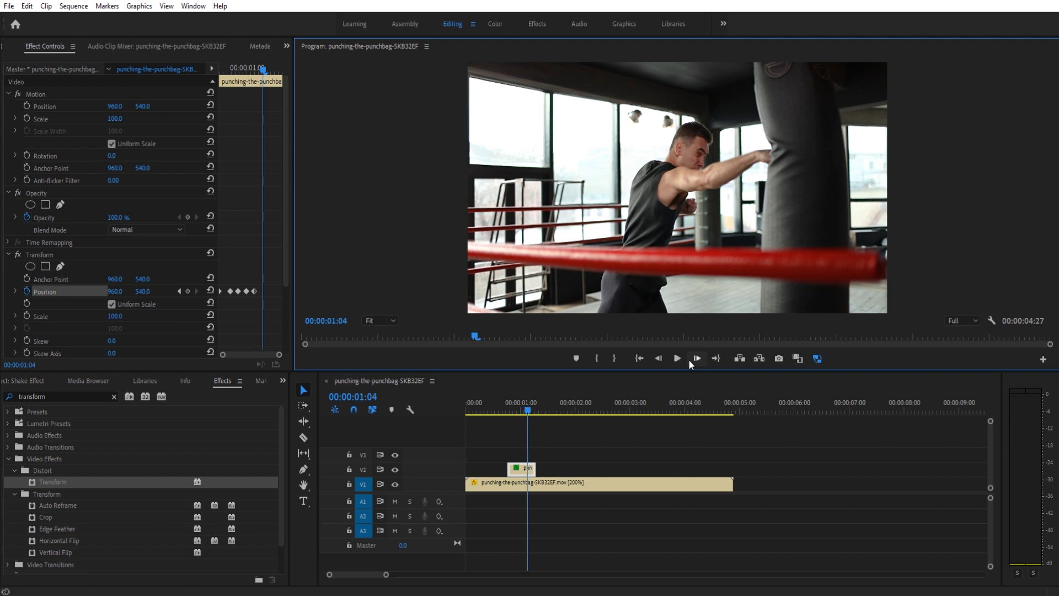
left_click_drag(122, 295, 131, 291)
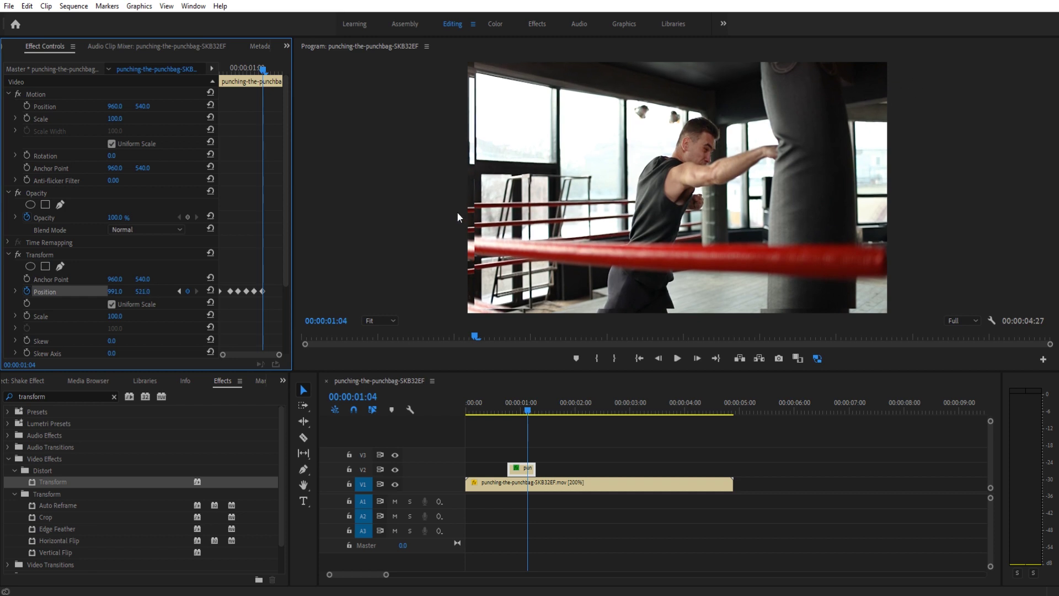
Advance two frames to 00:00:01:06, return the Transform Position to 960, 540, and play back both shakes
left_click(697, 358)
left_click(697, 358)
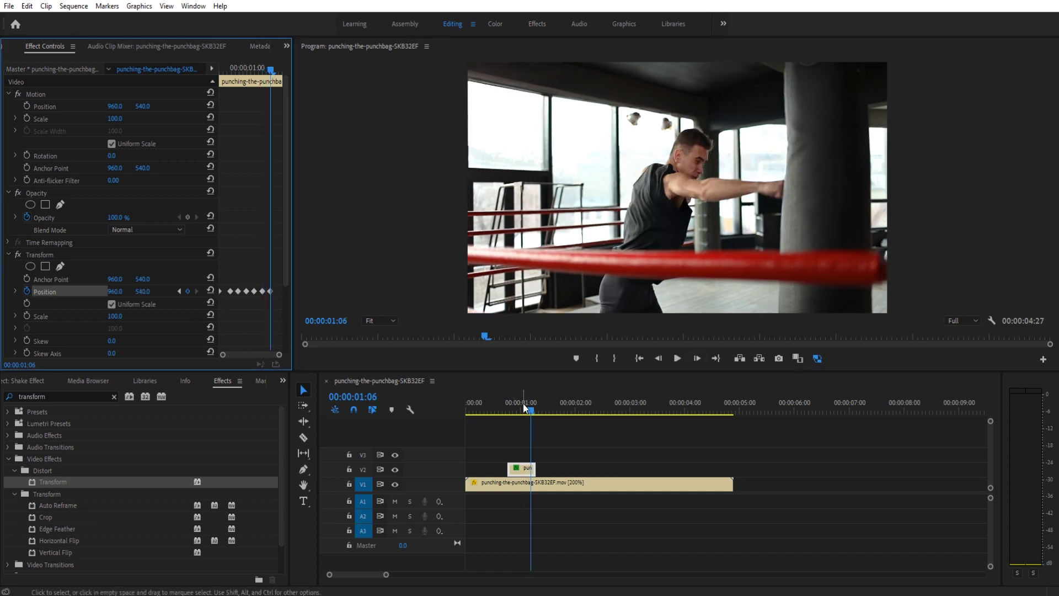
left_click(495, 403)
key("space")
left_click(503, 409)
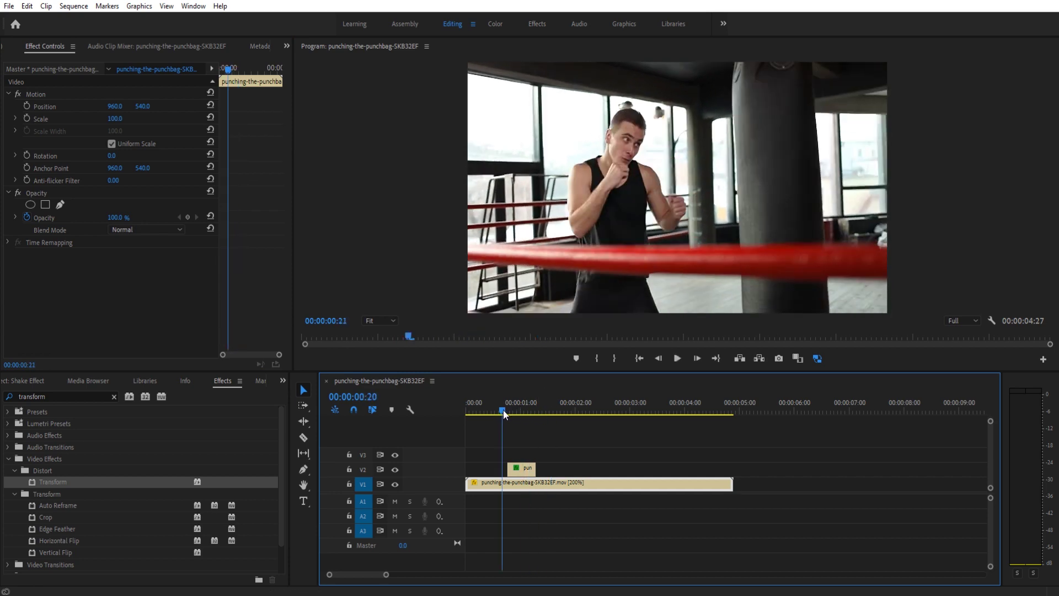
Turn off Use Composition's Shutter Angle in the V2 segment's Transform effect and set Shutter Angle to 360
mouse_move(508, 403)
left_mouse_down()
mouse_move(553, 402)
mouse_move(509, 404)
left_mouse_up()
left_click(522, 464)
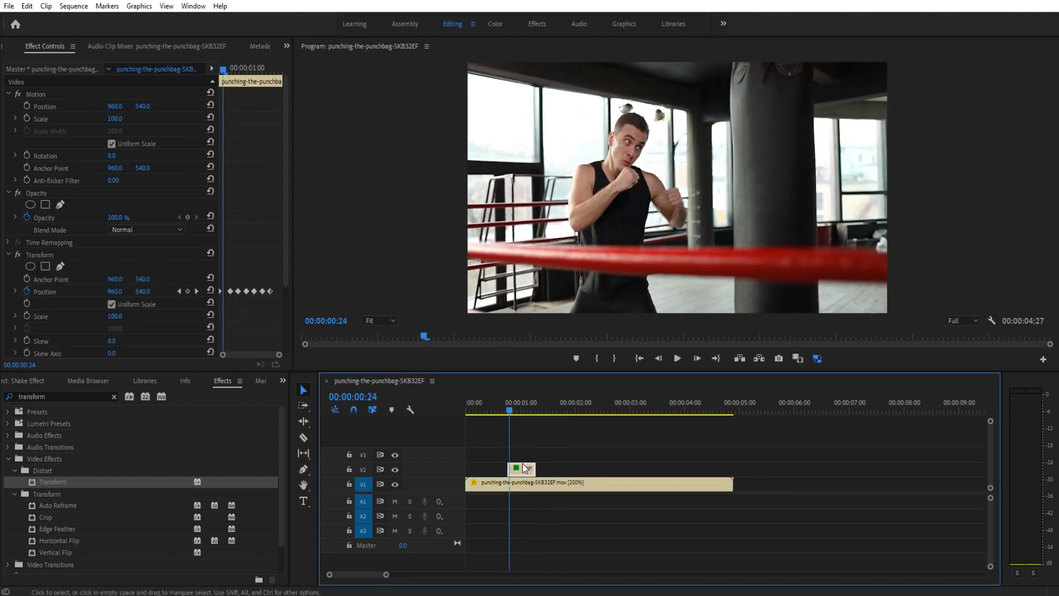
scroll(174, 311, "down", 1)
scroll(175, 317, "down", 2)
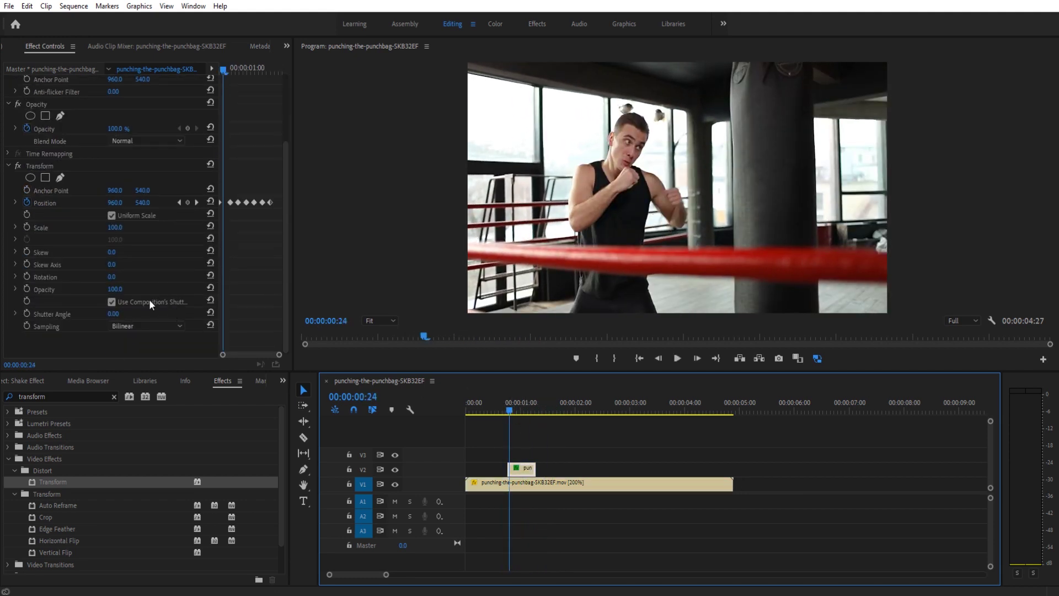
left_click(112, 302)
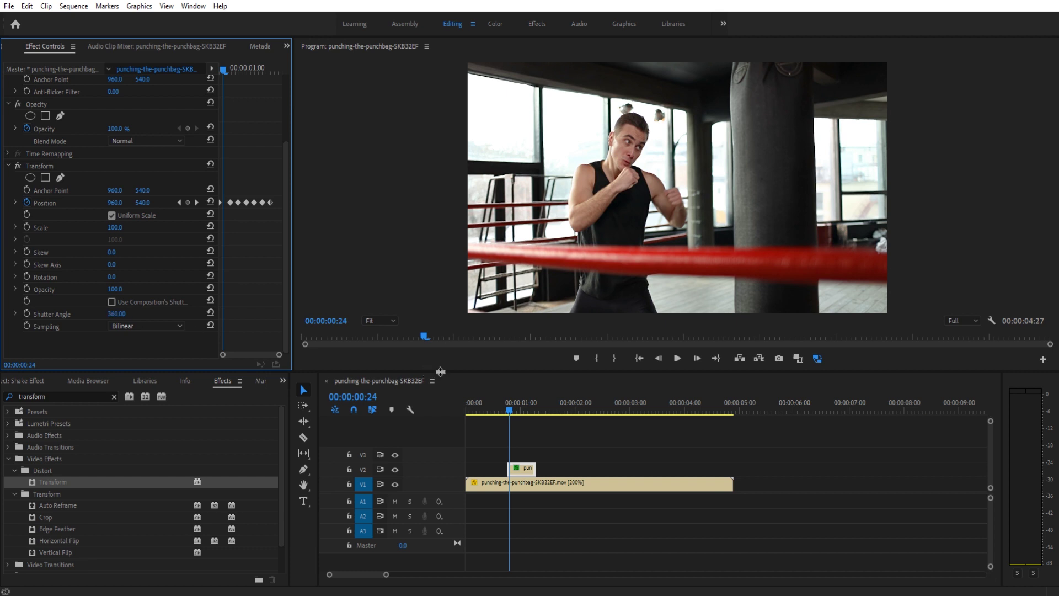
Scrub through the keyframed shakes on the V2 segment to examine the motion blur on both punches
mouse_move(512, 408)
left_mouse_down()
mouse_move(539, 399)
mouse_move(518, 405)
mouse_move(528, 404)
left_mouse_up()
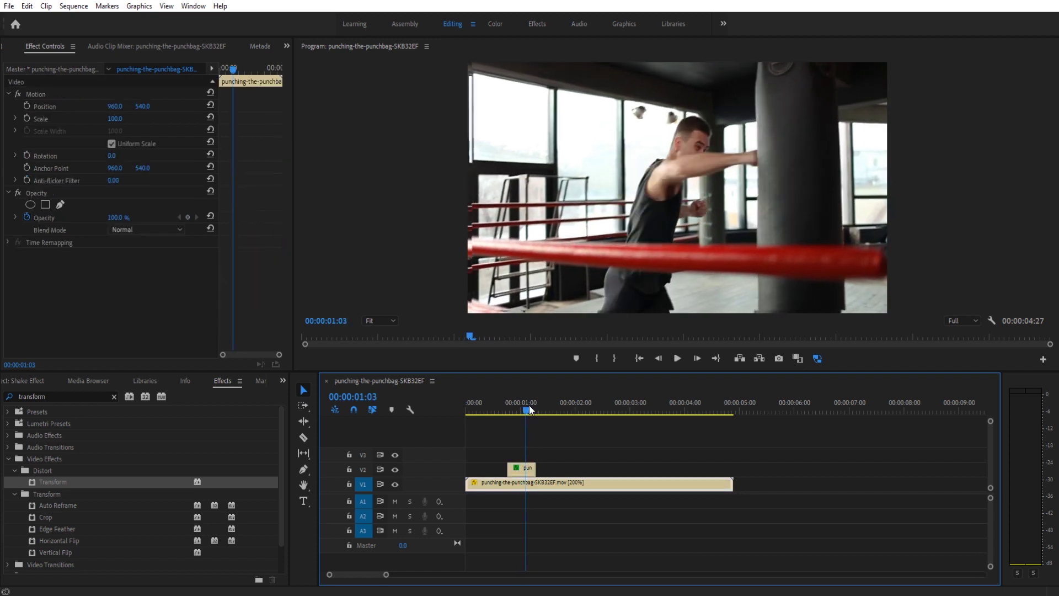
left_click(527, 467)
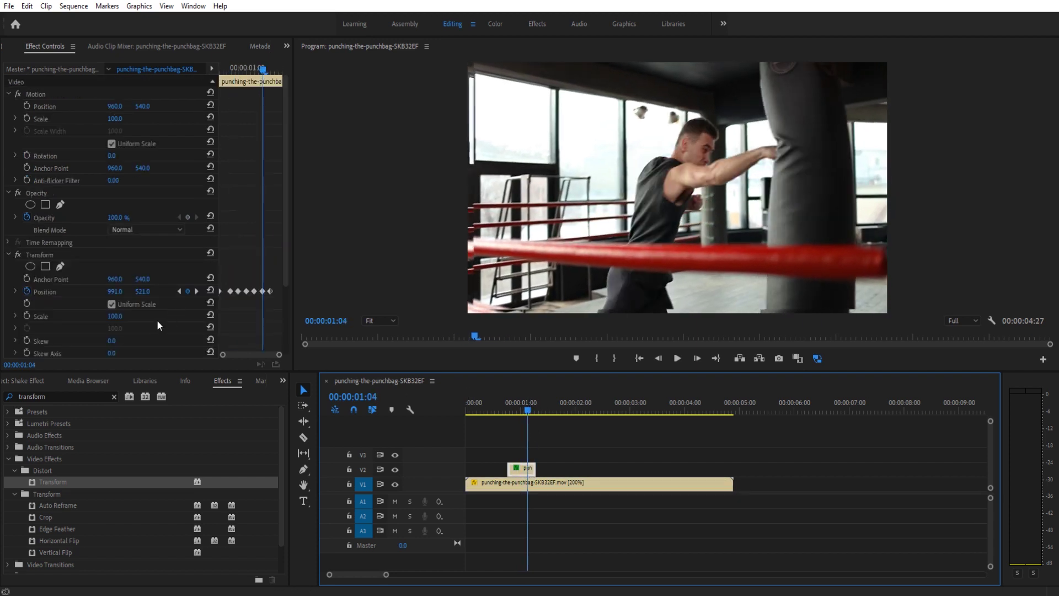
scroll(157, 317, "down", 3)
left_click(511, 409)
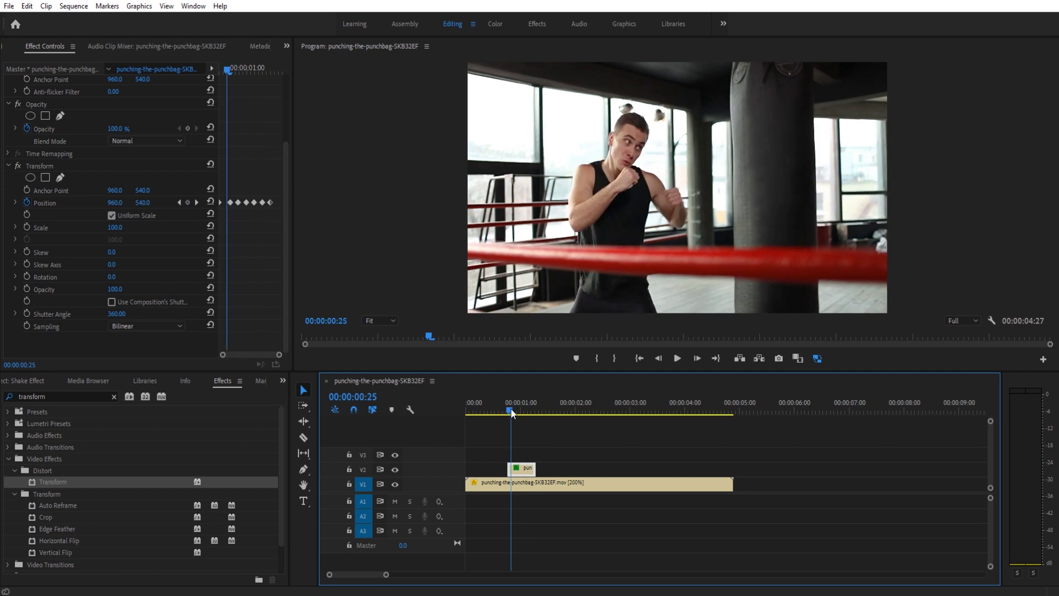
left_click_drag(510, 409, 518, 407)
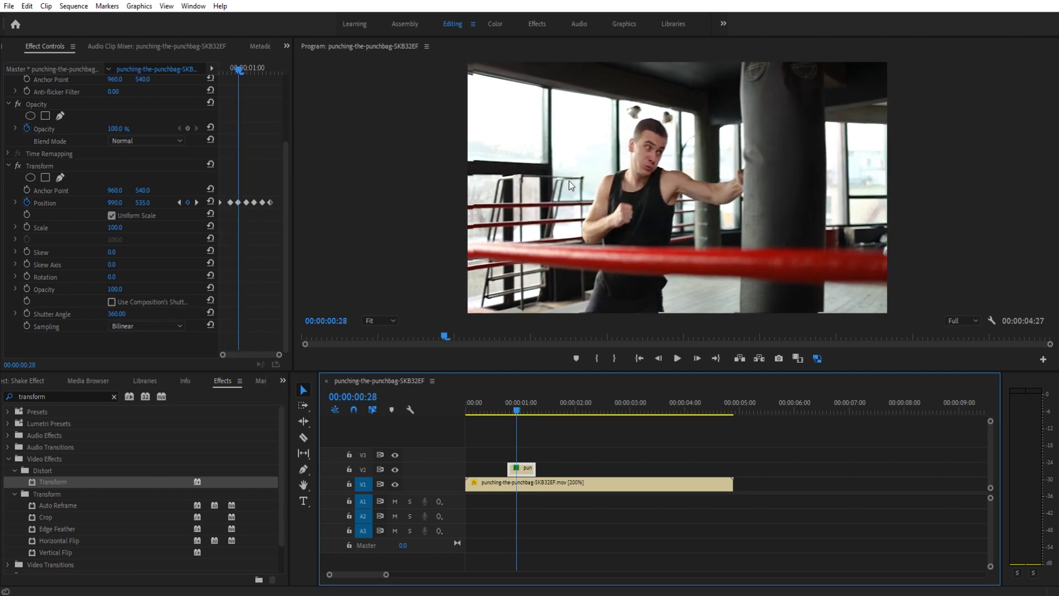
left_click(493, 409)
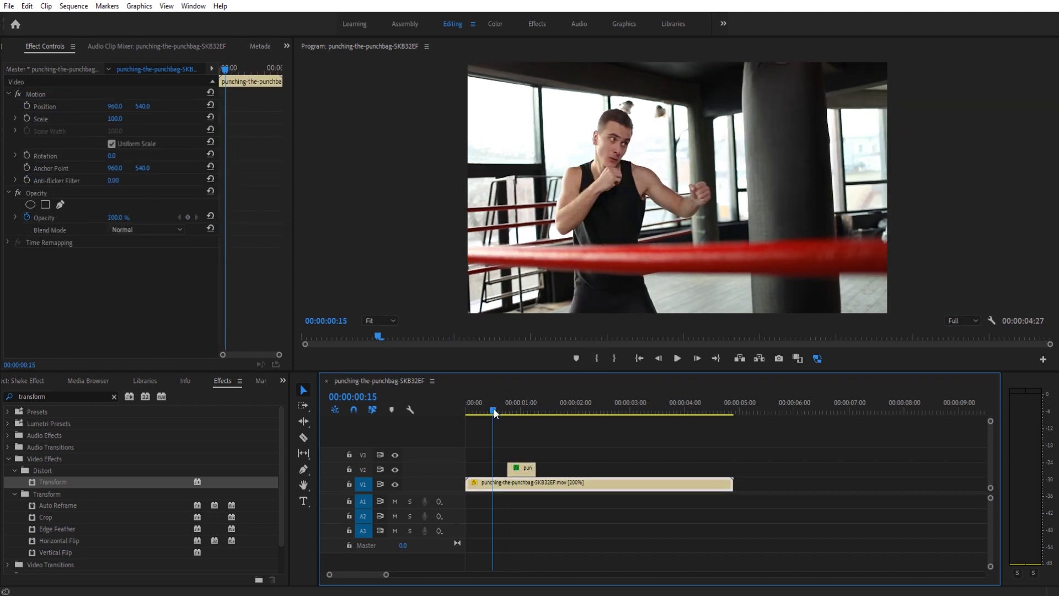
Play the clip up to the V2 segment and apply a Cross Dissolve transition to the segment's start
key("space")
key("space")
left_click(508, 408)
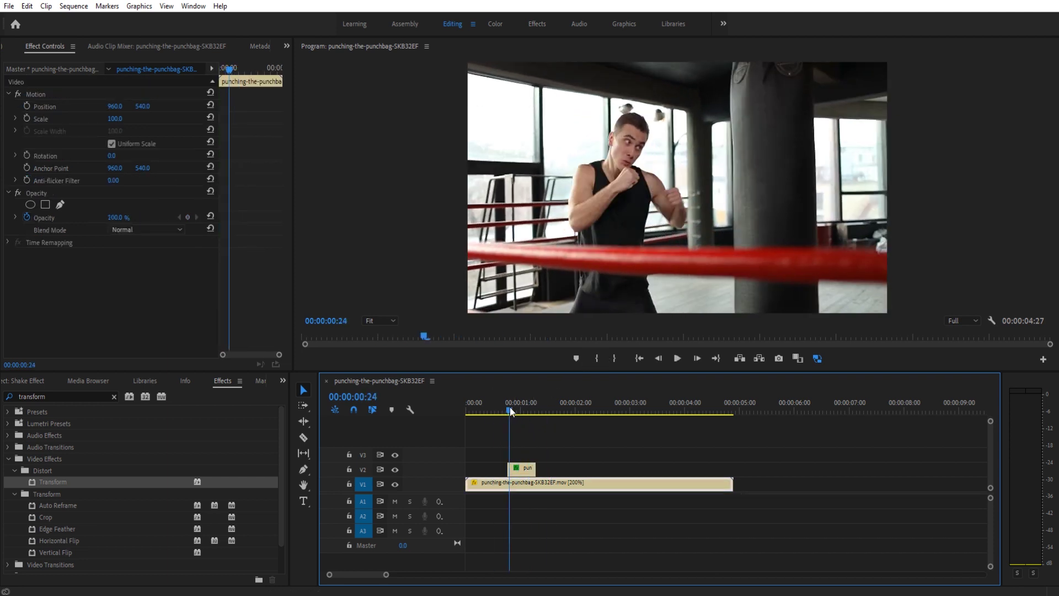
left_click(516, 467)
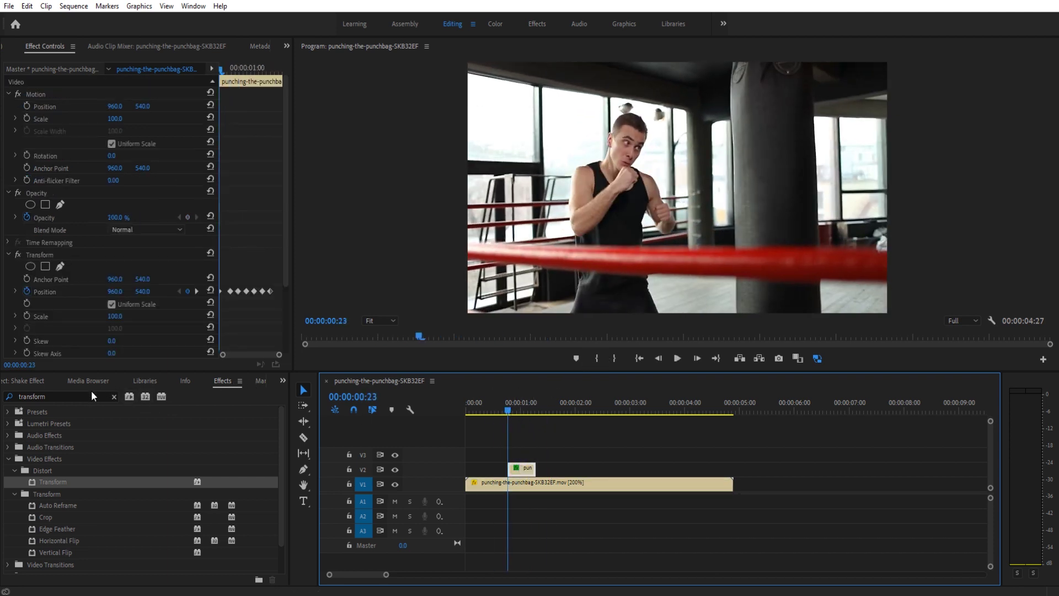
double_click(68, 396)
type("cros")
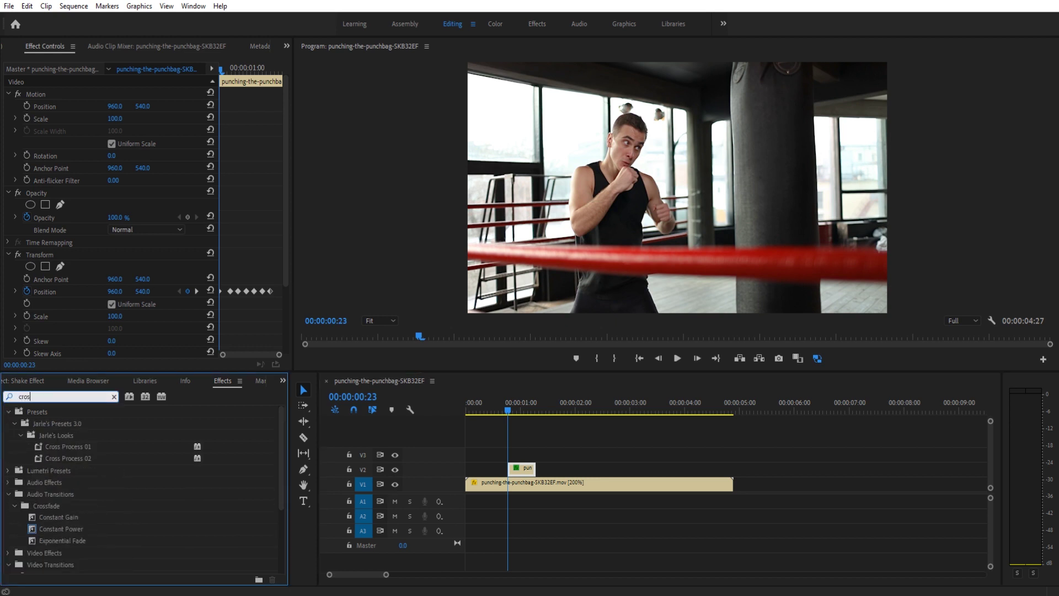
type("s diss")
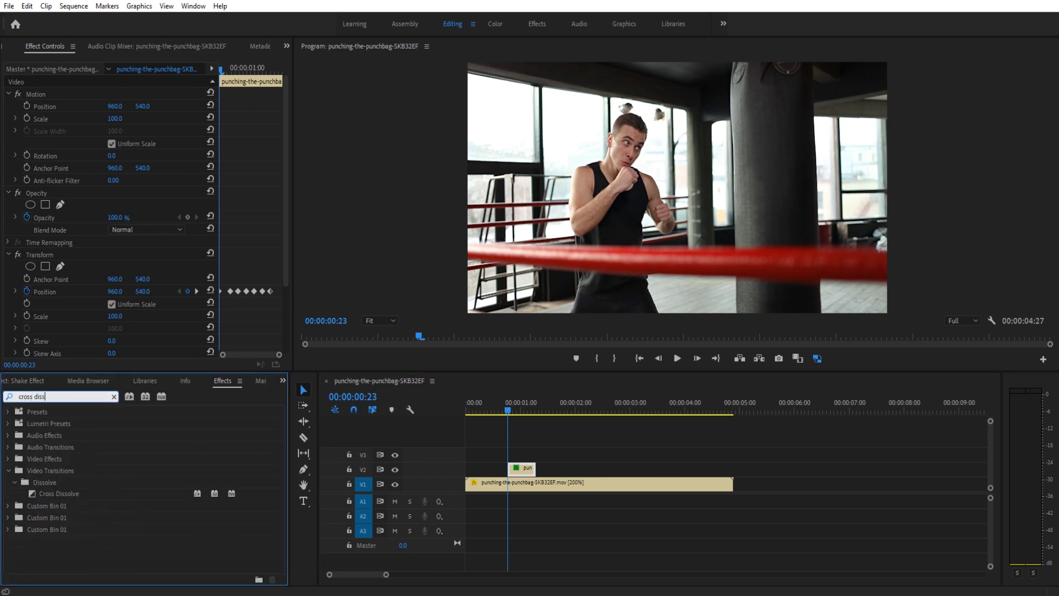
left_click_drag(63, 495, 513, 472)
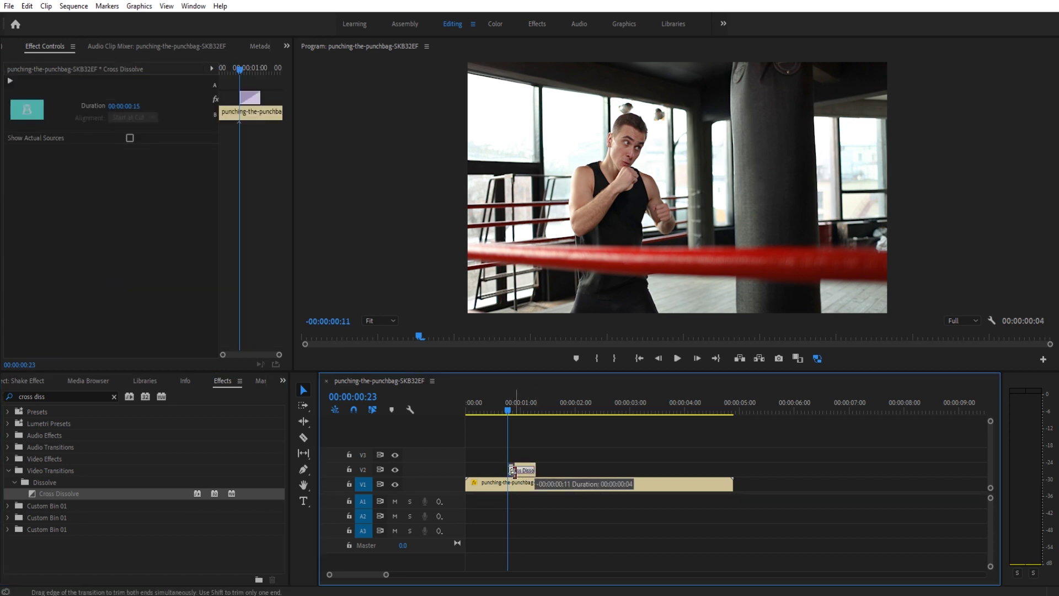
Extend the Cross Dissolve at the start of the V2 segment to 5 frames
scroll(508, 483, "up", 6)
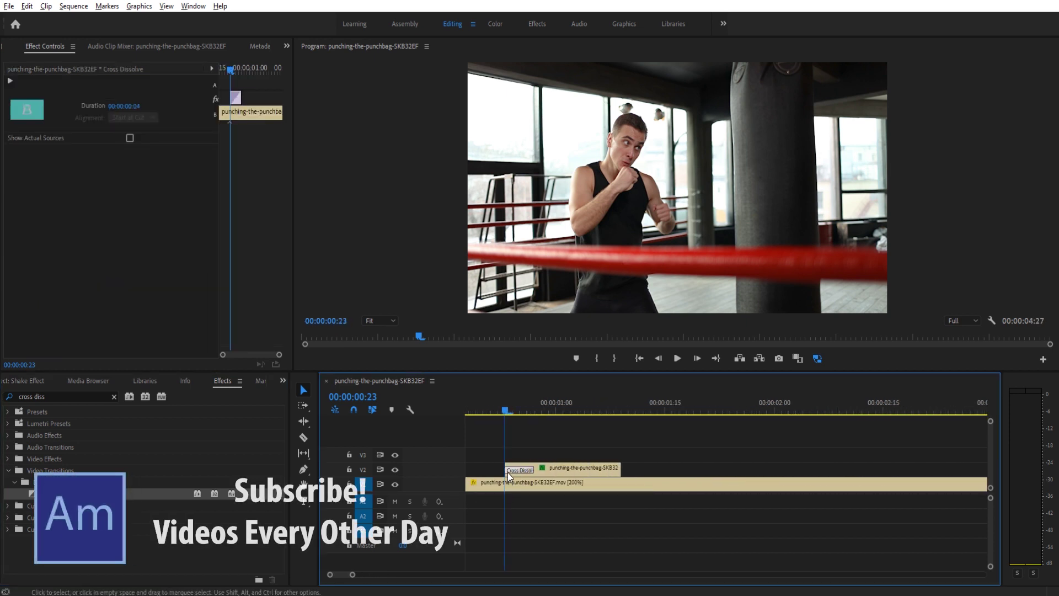
left_click_drag(506, 409, 527, 423)
left_click_drag(539, 468, 538, 469)
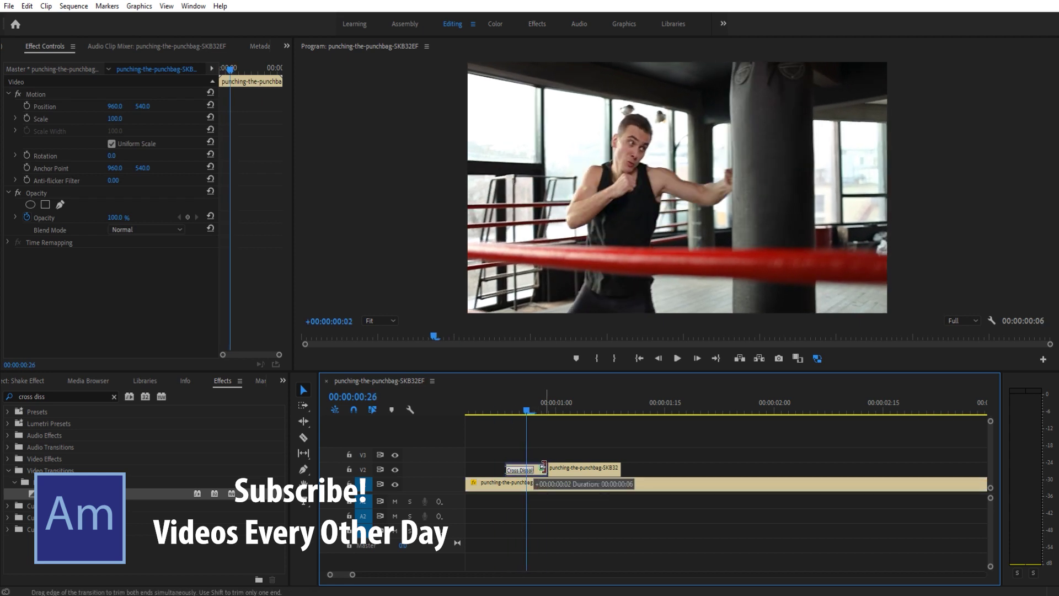
left_click(503, 480)
left_click_drag(513, 411, 605, 415)
Apply a Cross Dissolve to the end of the V2 segment and adjust its duration
left_click_drag(78, 485, 508, 493)
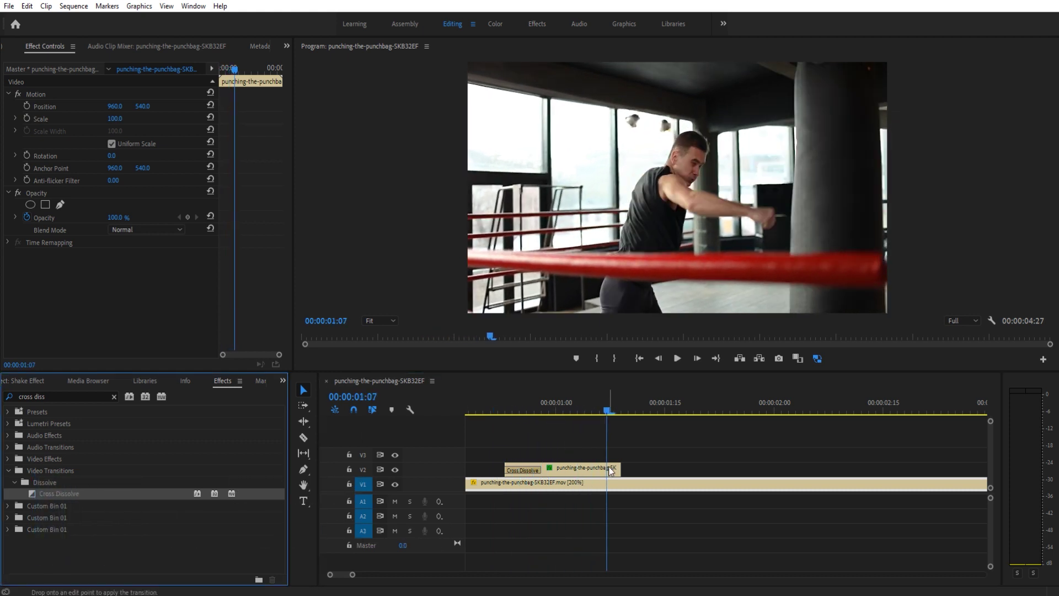
left_click_drag(621, 468, 621, 469)
left_click_drag(543, 468, 606, 469)
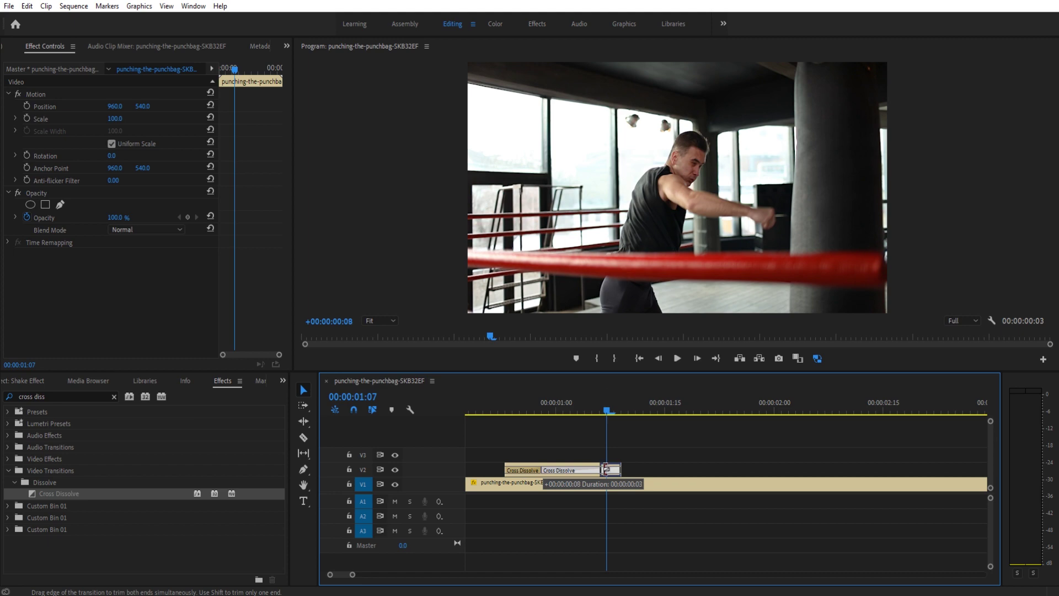
Play back and scrub the V2 segment to examine how the dissolves blend the punch shakes with the original clip
left_click_drag(560, 406, 464, 406)
key("space")
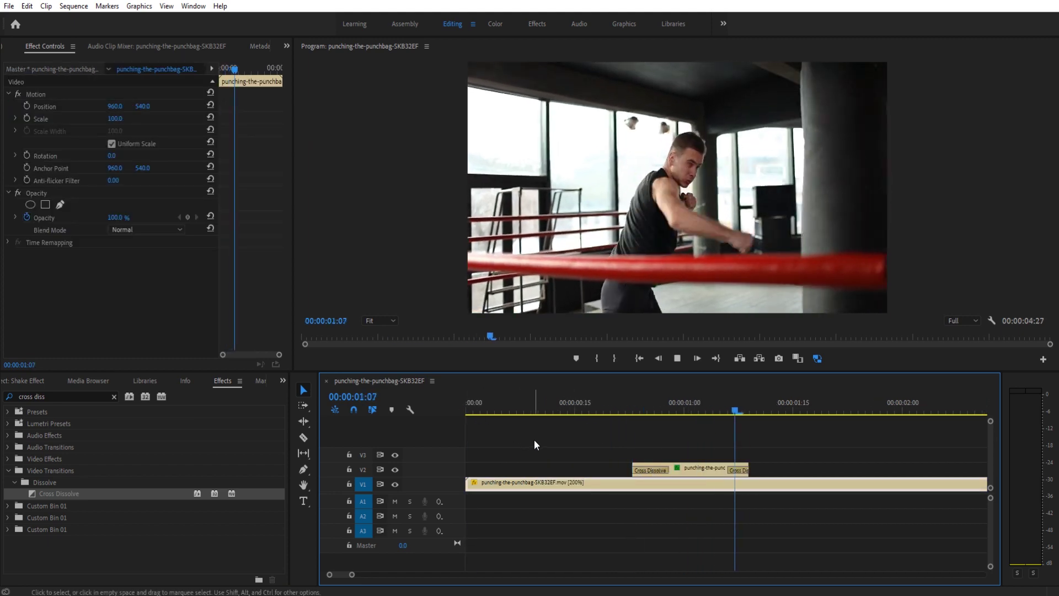
left_click(567, 409)
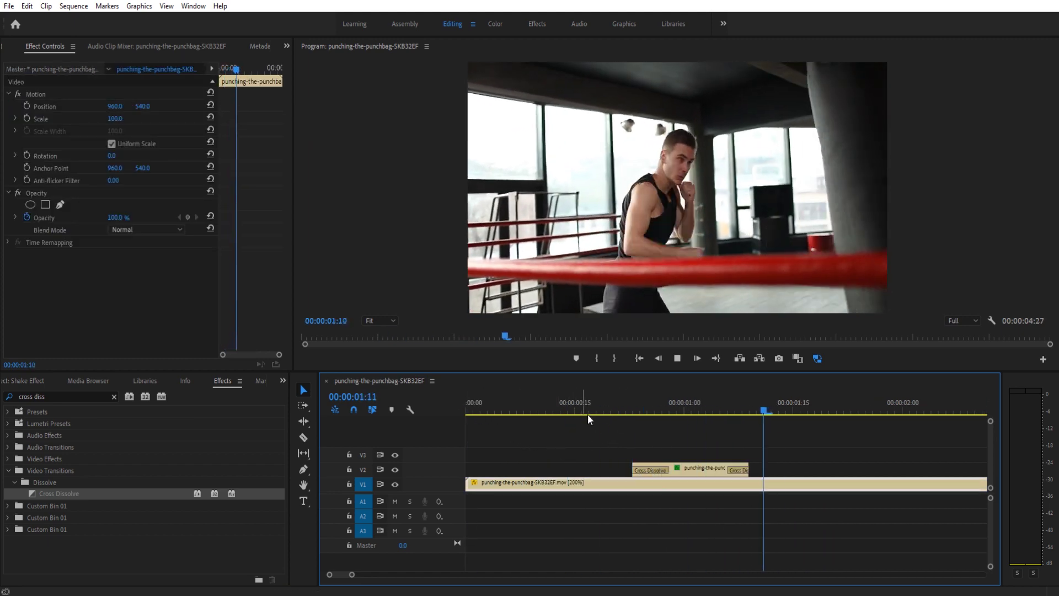
left_click_drag(628, 411, 714, 395)
key("space")
key("space")
key("space")
left_click(590, 396)
key("space")
key("space")
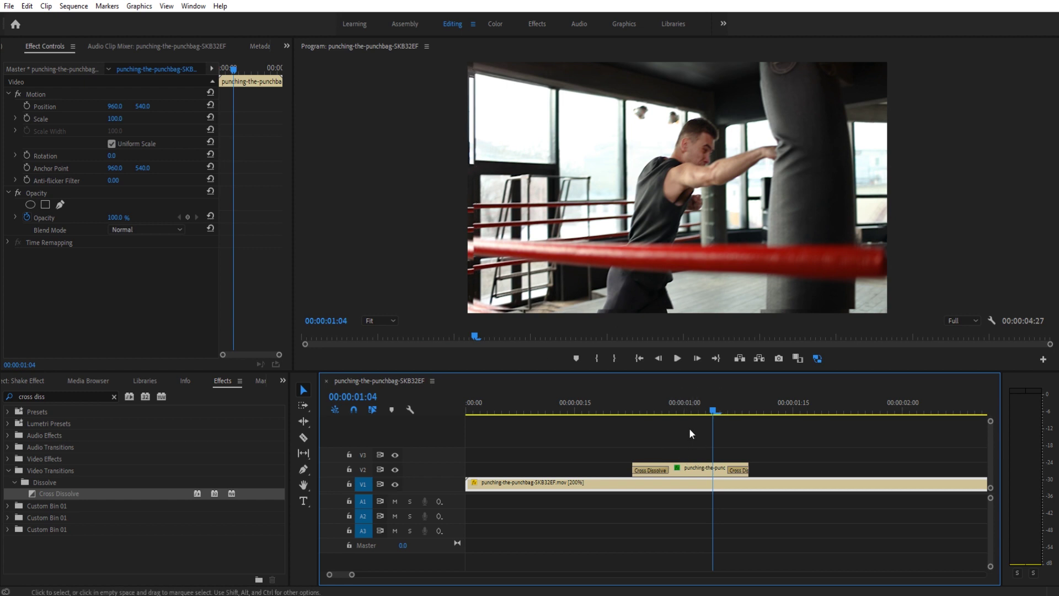
Set the Transform Scale of the V2 segment to 105 and play back both punches
left_click(700, 468)
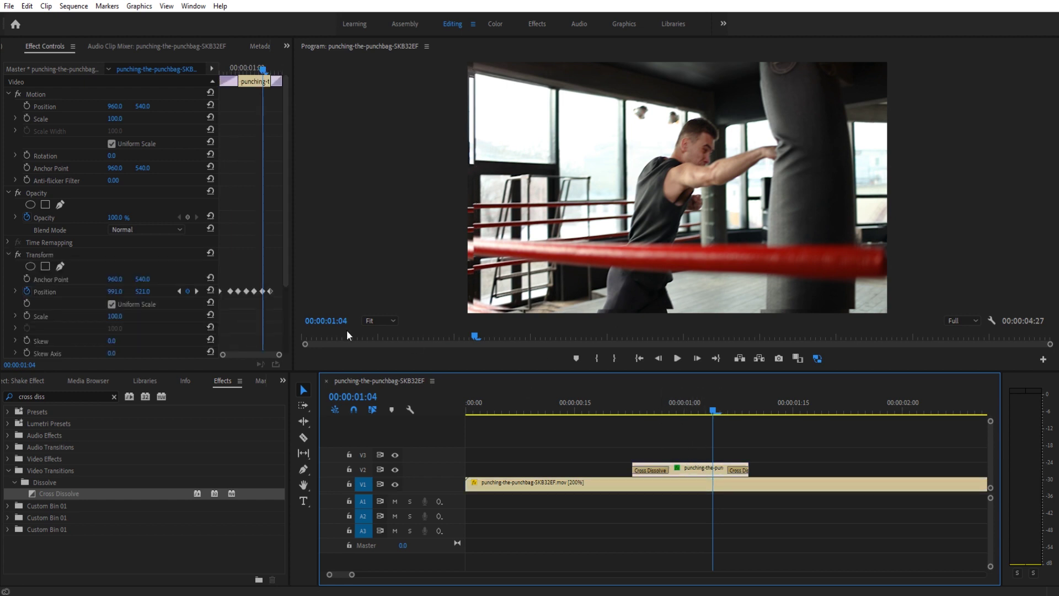
scroll(141, 329, "down", 1)
left_click(120, 294)
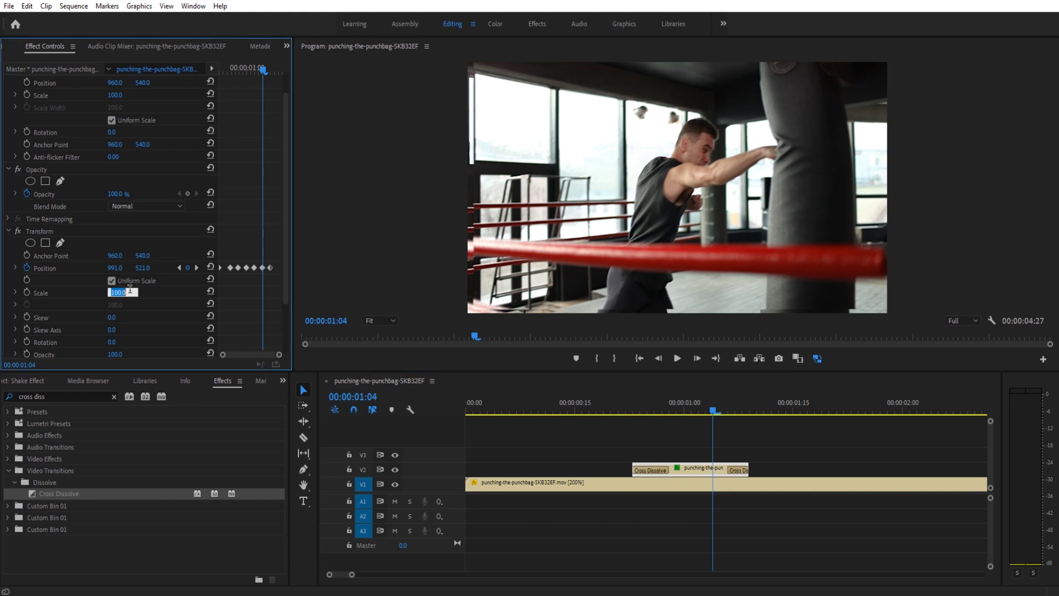
type("105")
key("Return")
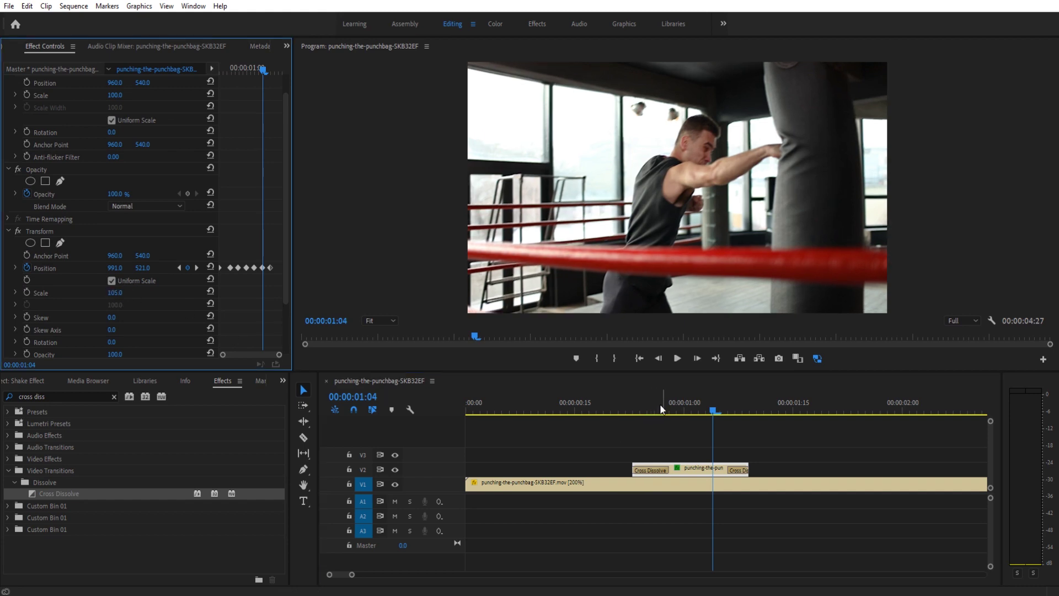
left_click(594, 407)
key("space")
key("space")
left_click_drag(667, 406, 611, 386)
Delete the Cross Dissolve transitions at both ends of the V2 segment and play back the shakes
left_click(665, 468)
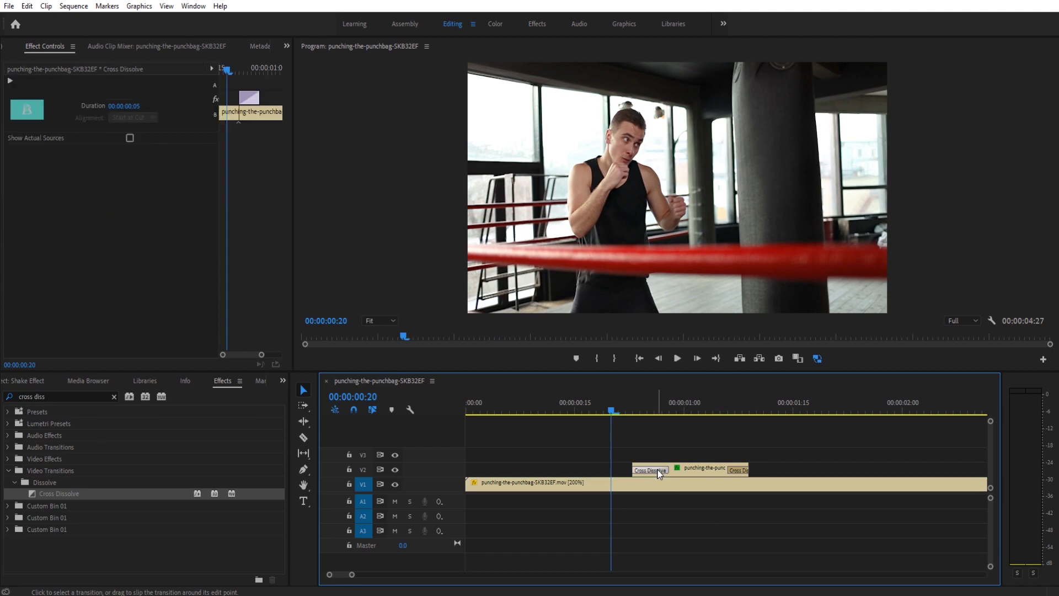
key("Delete")
left_click(741, 470)
key("Delete")
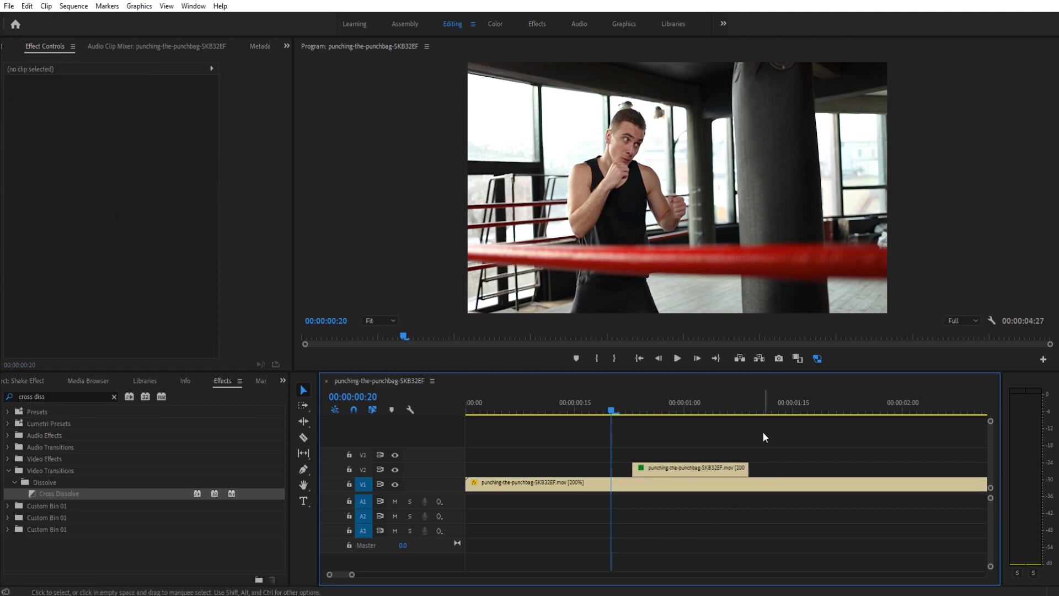
key("space")
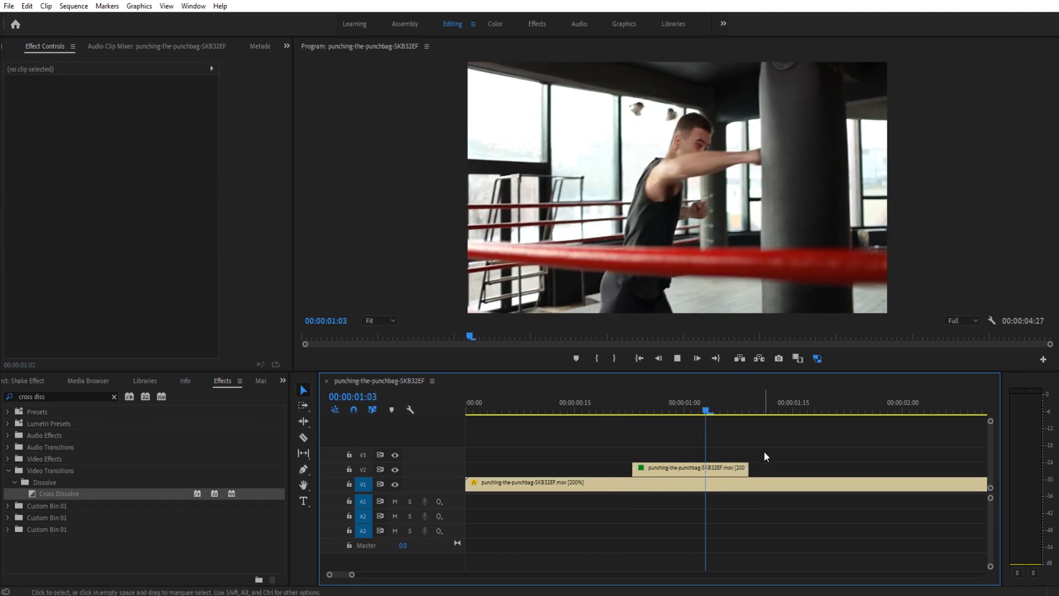
key("space")
Go to the first punch's Transform keyframe at 00:00:00:28, change Position to 1019, 507, and play back the stronger shake
left_click_drag(607, 410, 663, 403)
key("space")
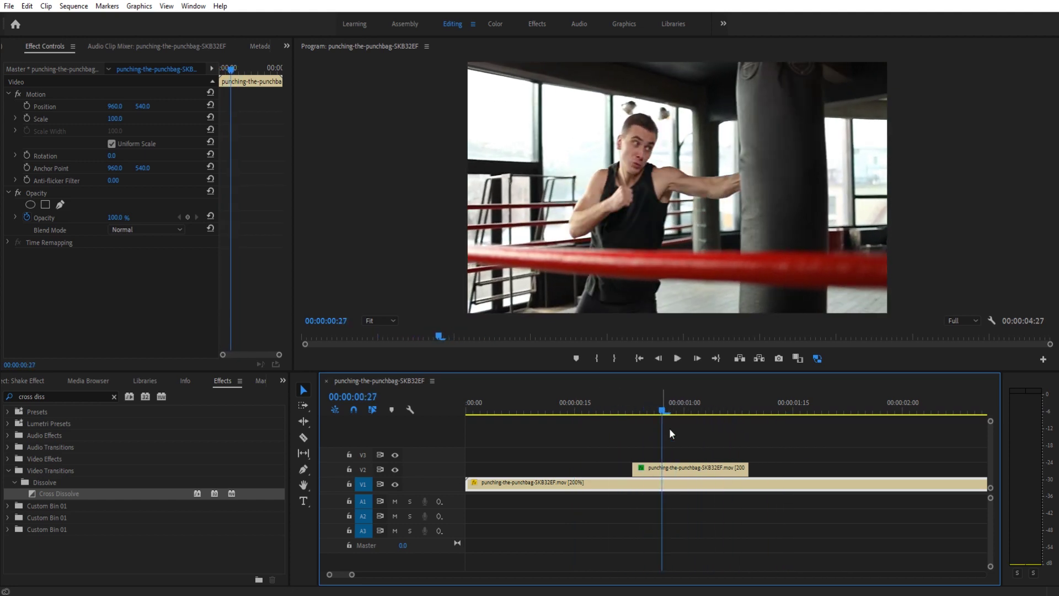
left_click(671, 468)
left_click(196, 290)
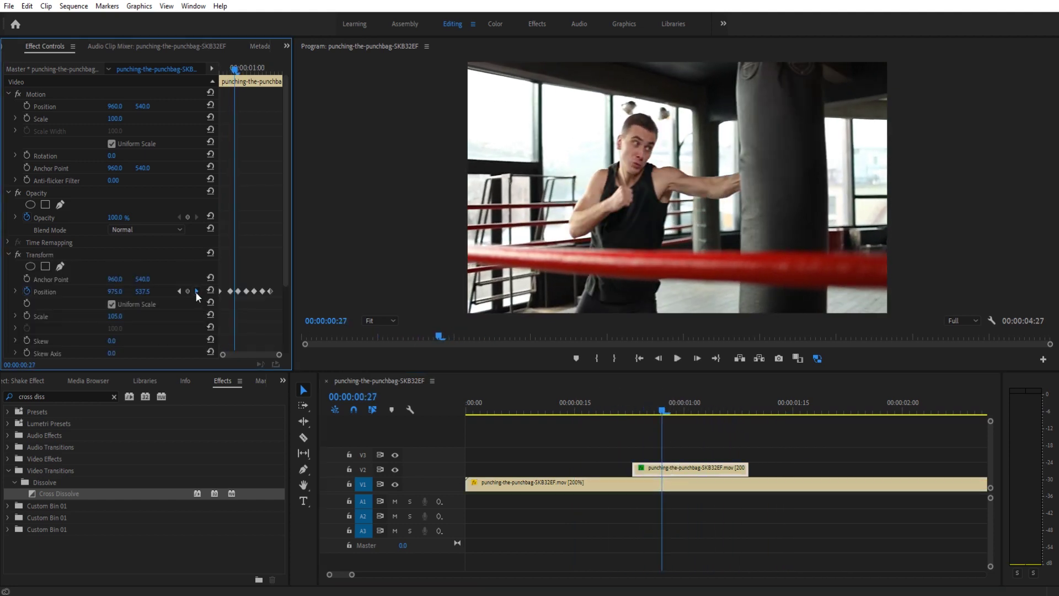
left_click_drag(114, 291, 128, 291)
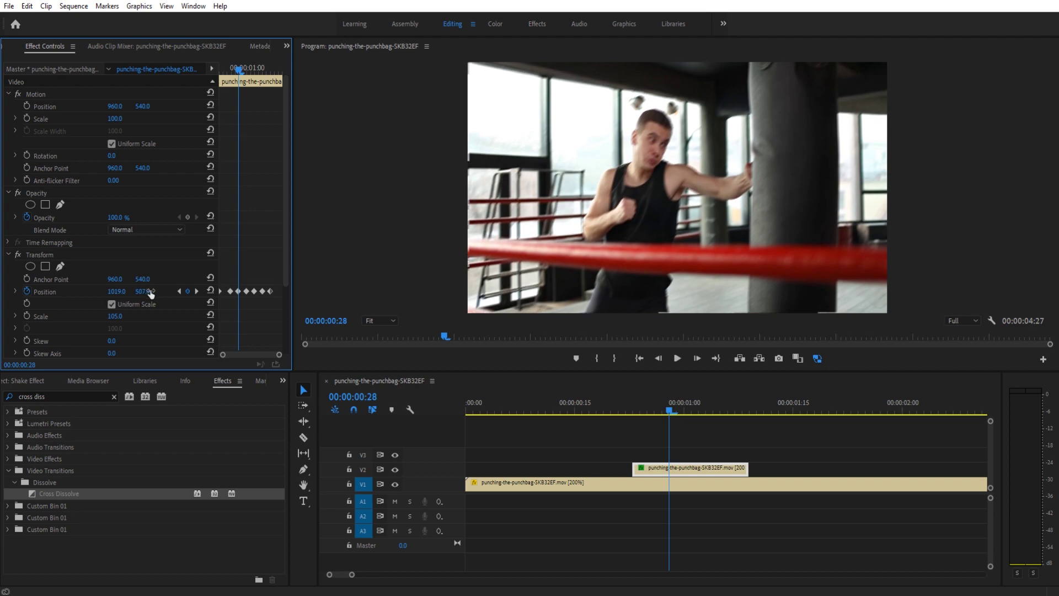
left_click(611, 411)
key("space")
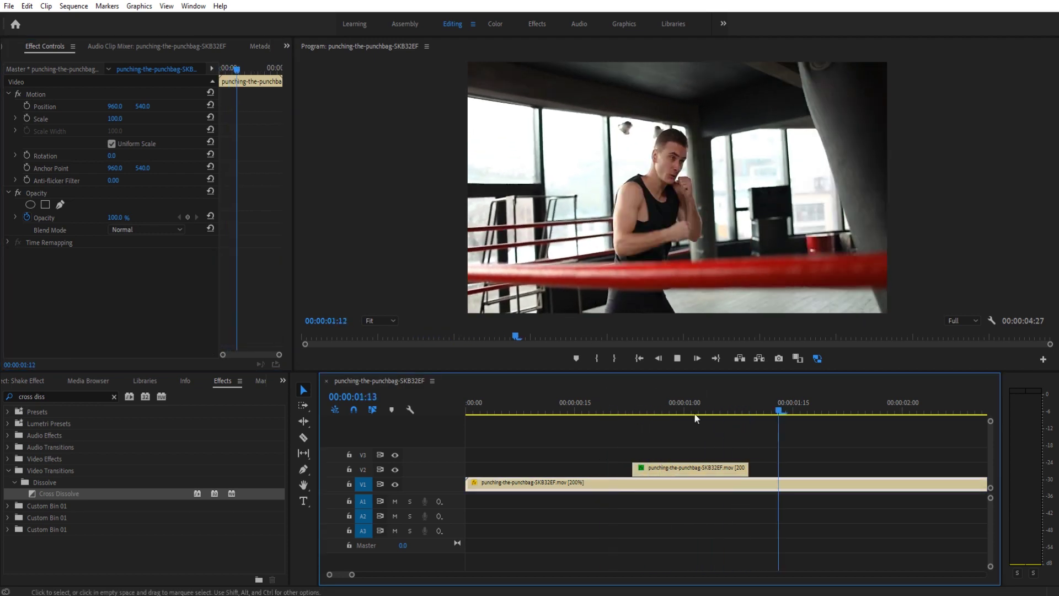
left_click(581, 408)
left_click(625, 408)
key("space")
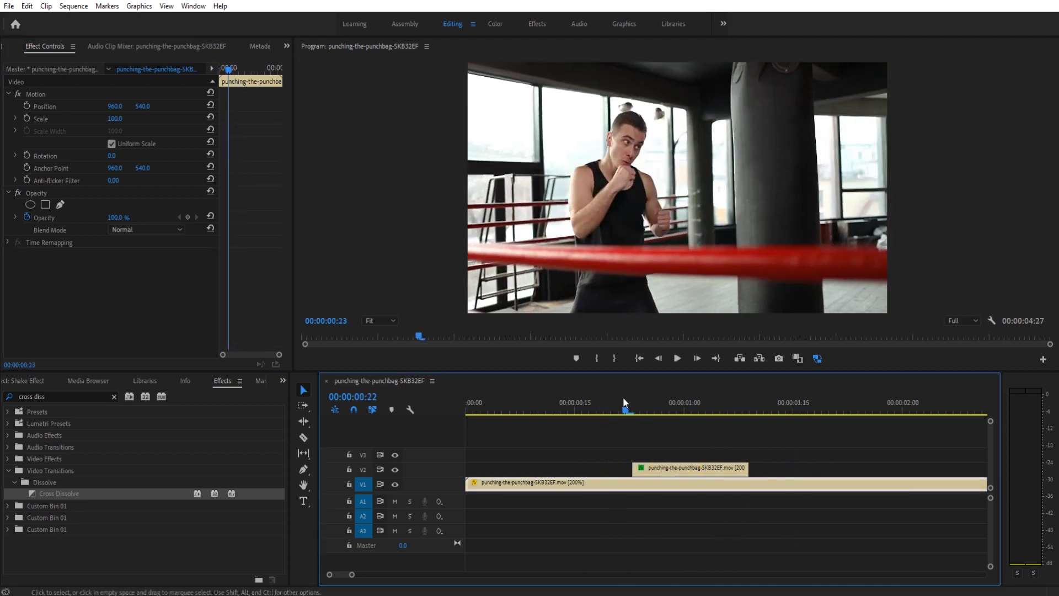
key("space")
key("space")
Go to the second punch's Transform keyframe at 00:00:01:04 on the V2 segment and change Position to 1053, 588
left_click(688, 404)
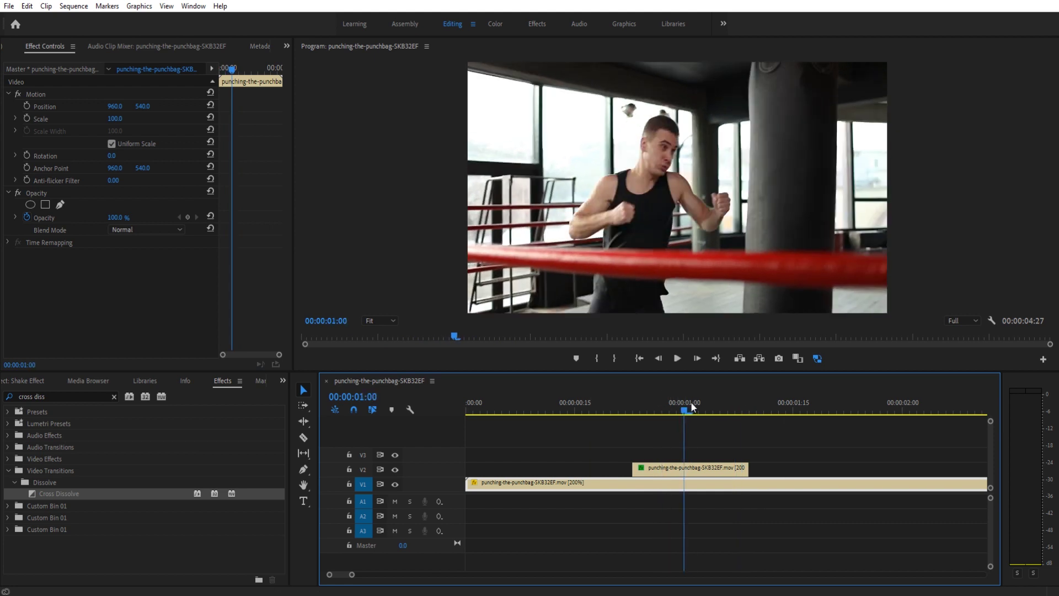
left_click_drag(690, 403, 706, 404)
left_click(725, 470)
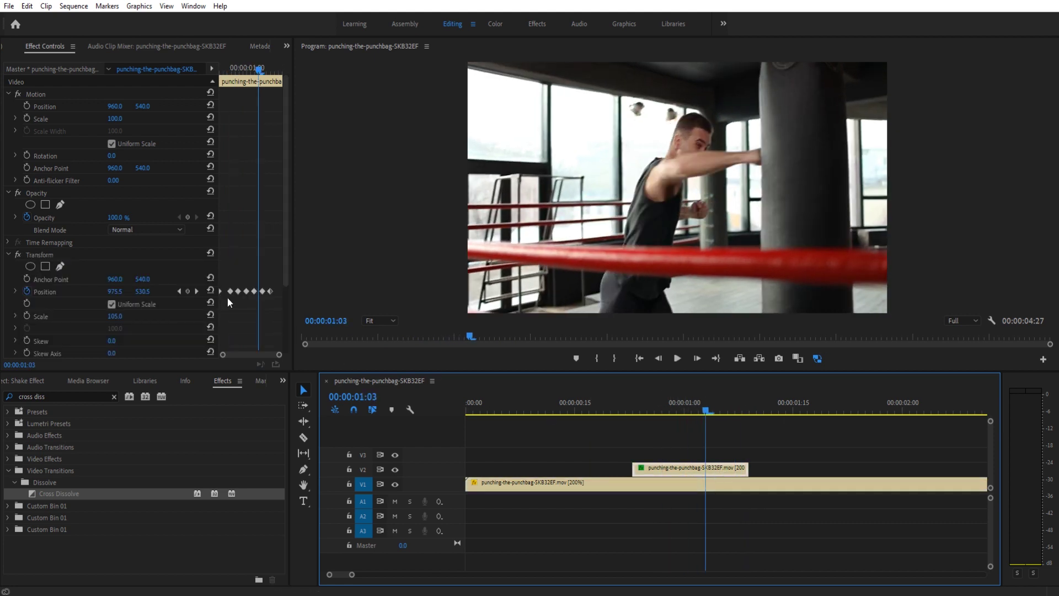
left_click(196, 291)
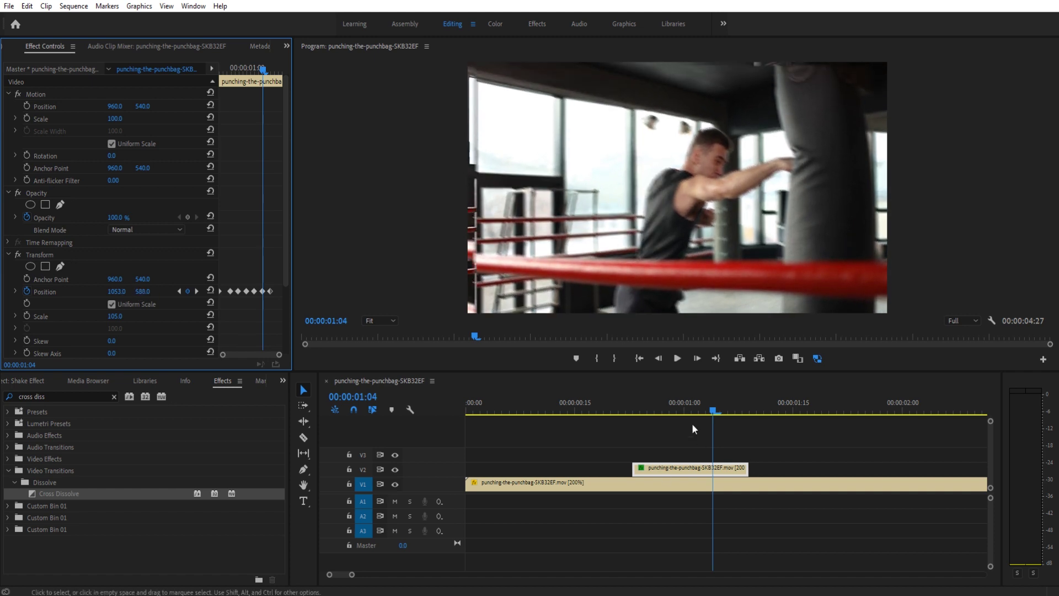
Play back and scrub the clip repeatedly to examine the strengthened shakes and motion blur on both punches
left_click(598, 399)
key("space")
left_click(587, 407)
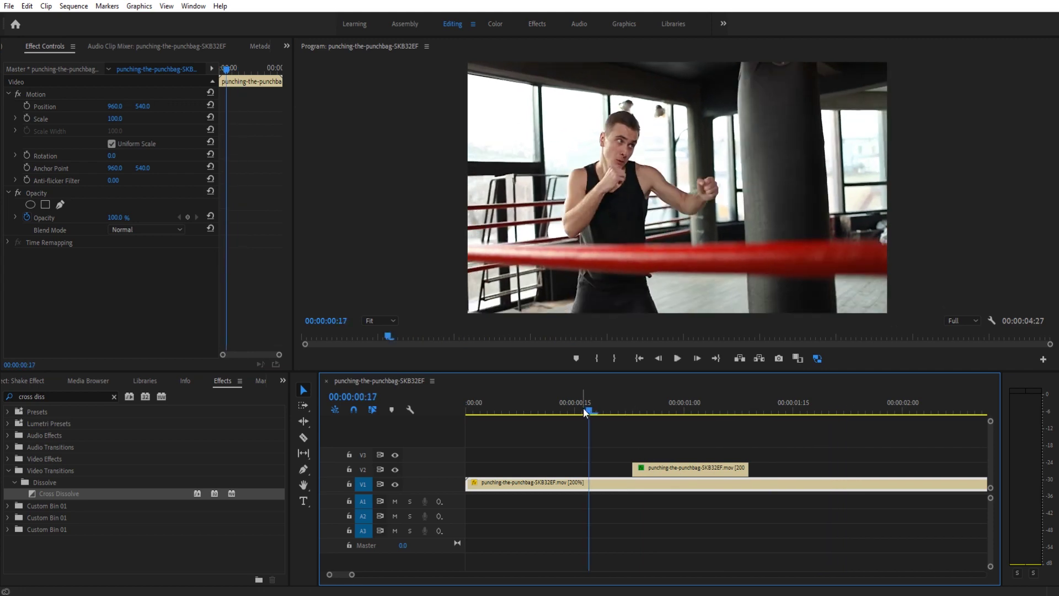
left_click(508, 404)
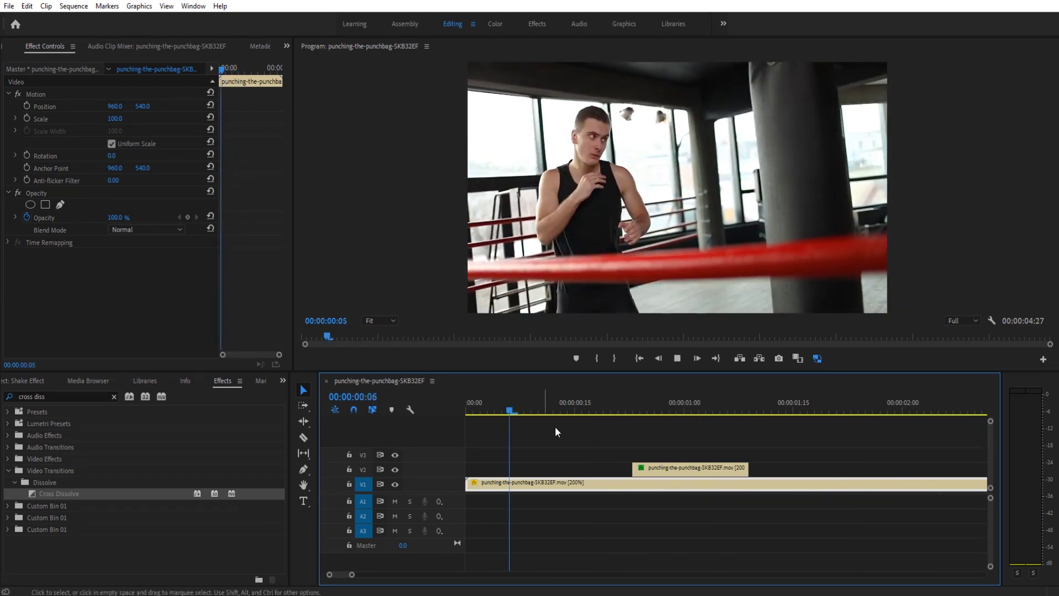
key("space")
left_click(535, 403)
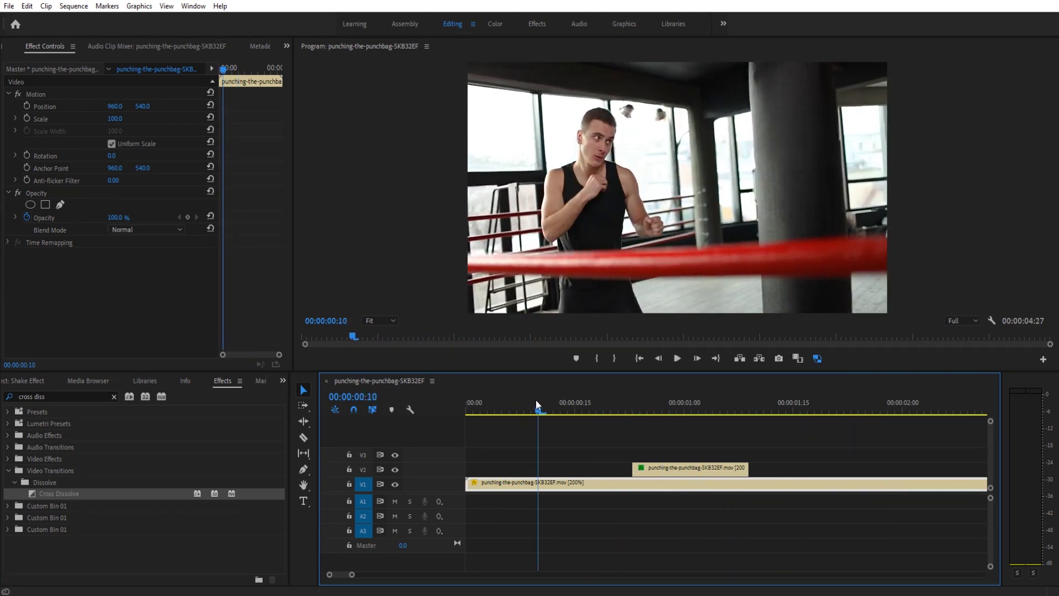
key("space")
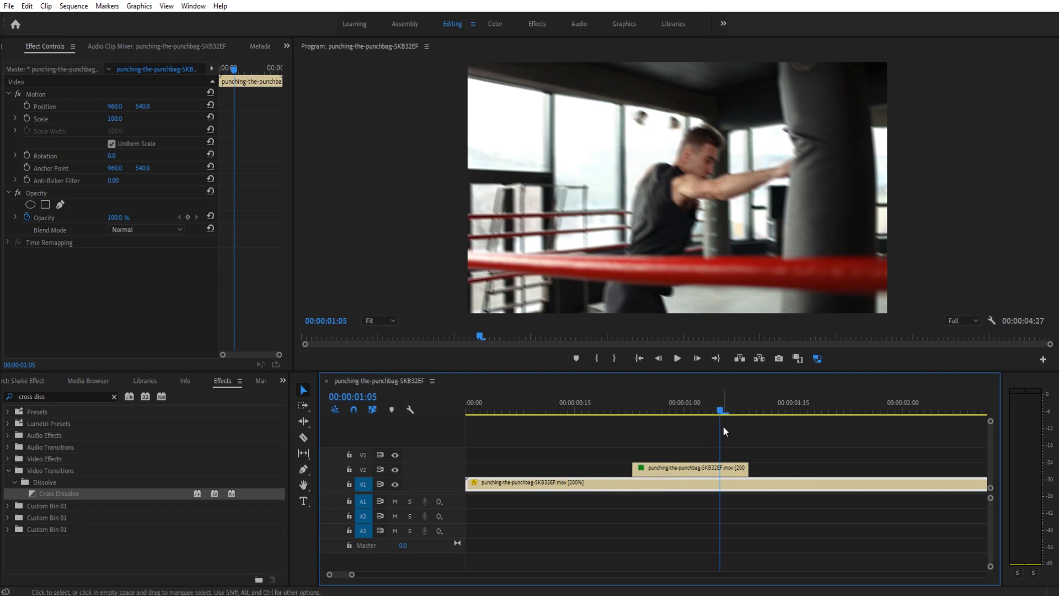
left_click_drag(701, 411, 669, 405)
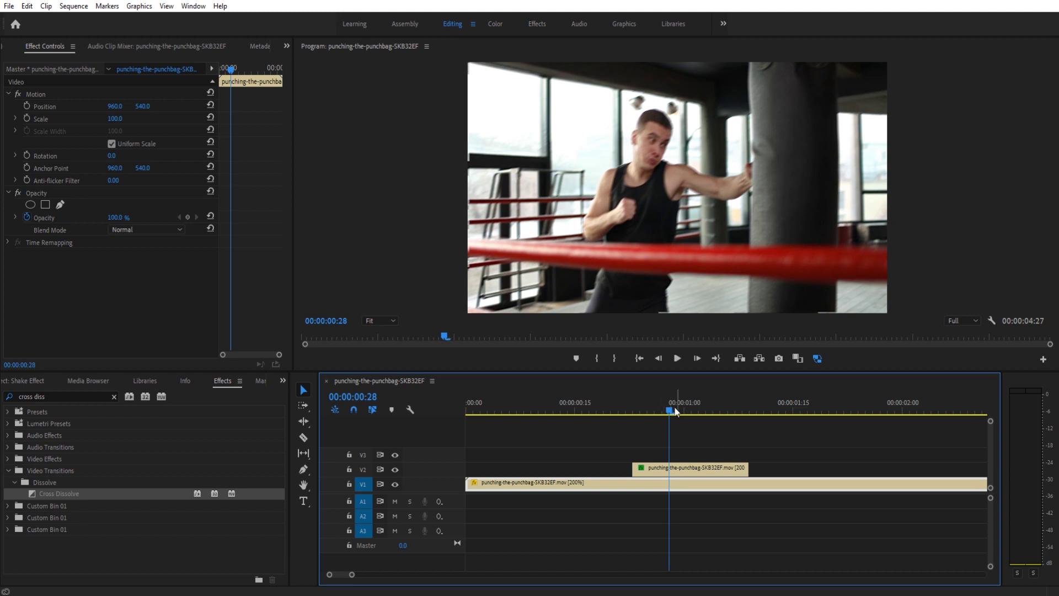
left_click_drag(670, 409, 601, 401)
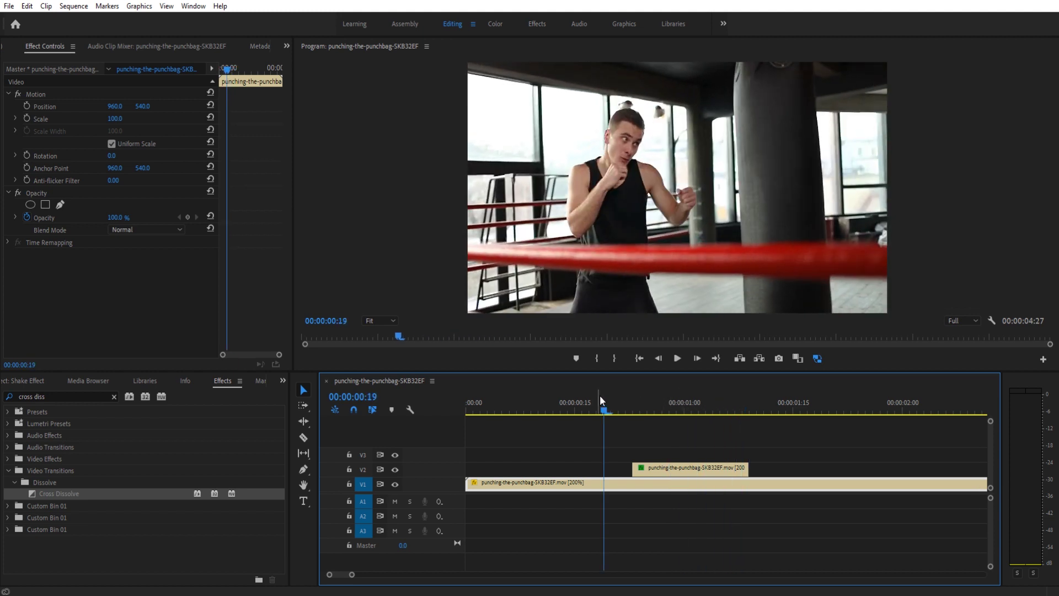